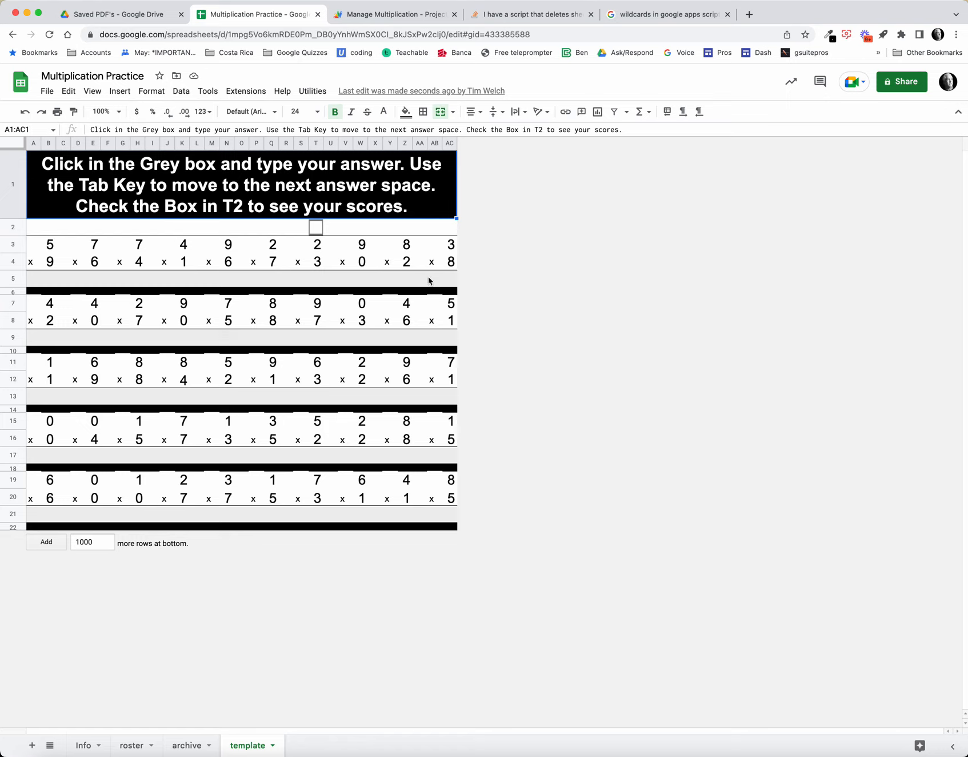
Step: Inspect the random-number formula in B3, and toggle the T2 score checkbox on and off repeatedly, leaving it unchecked
left_click(53, 246)
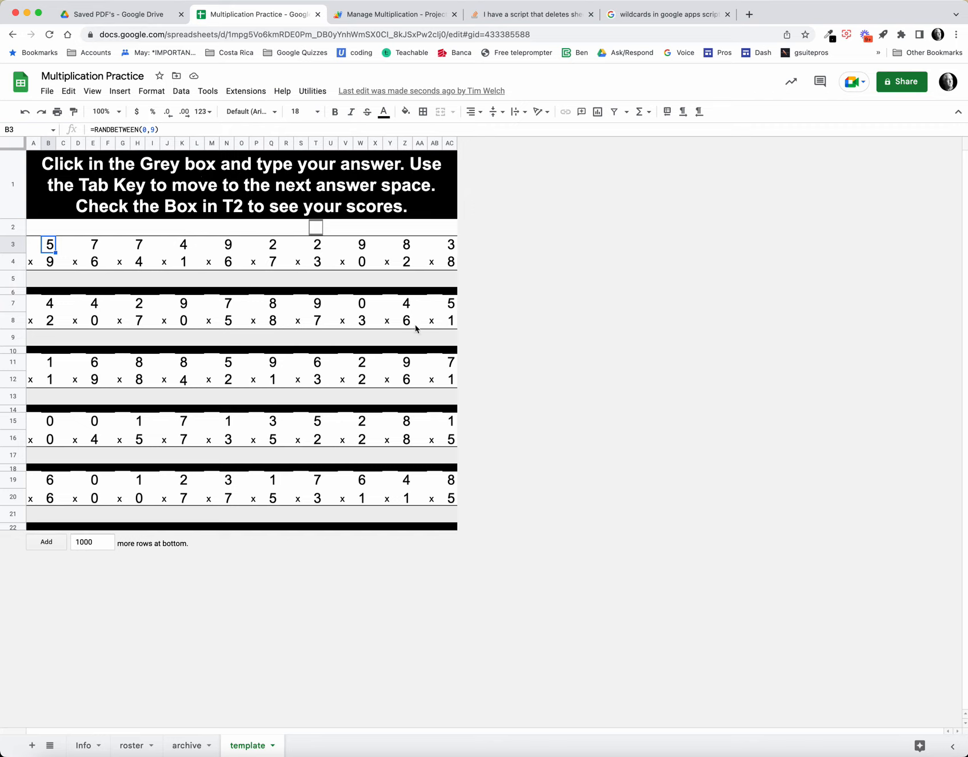
left_click(317, 228)
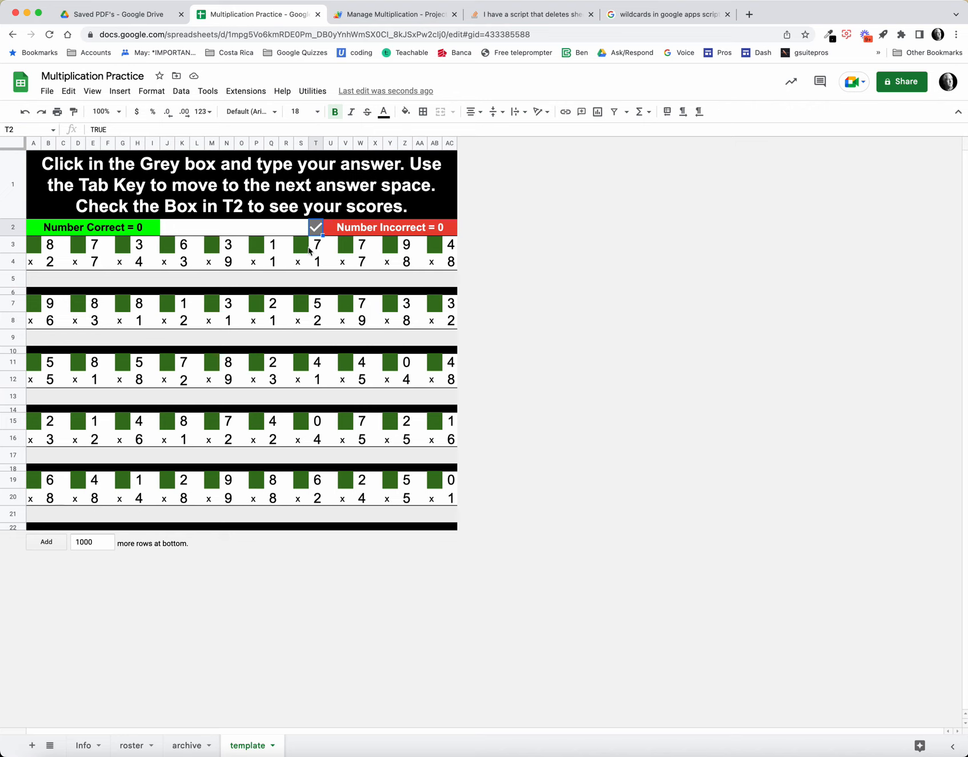
left_click(316, 228)
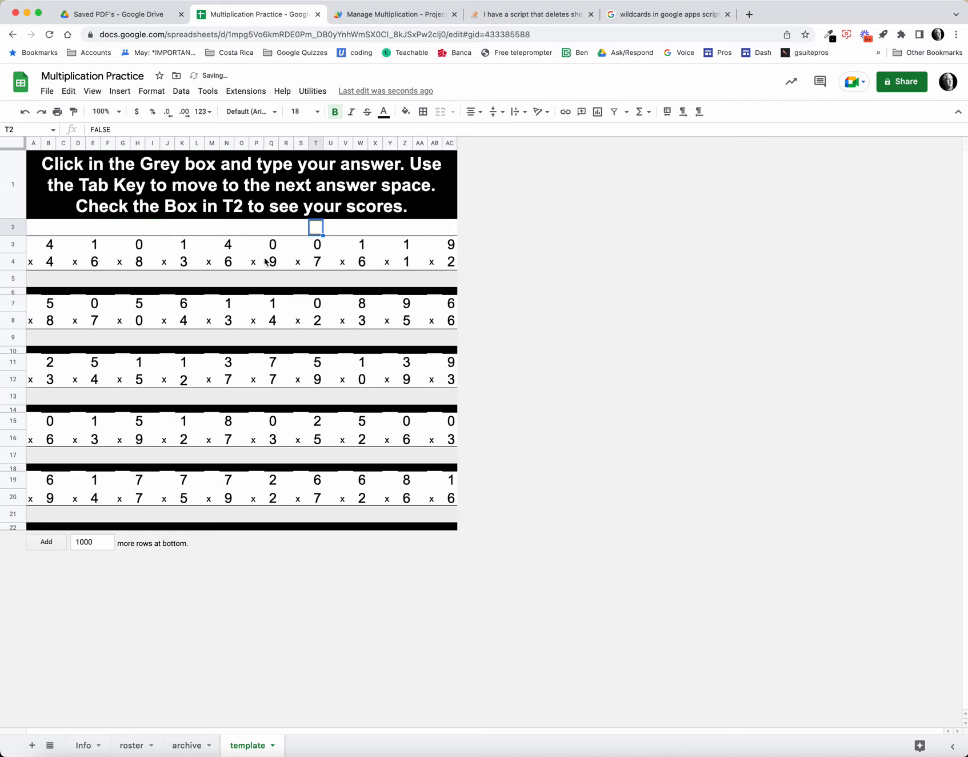
left_click(316, 228)
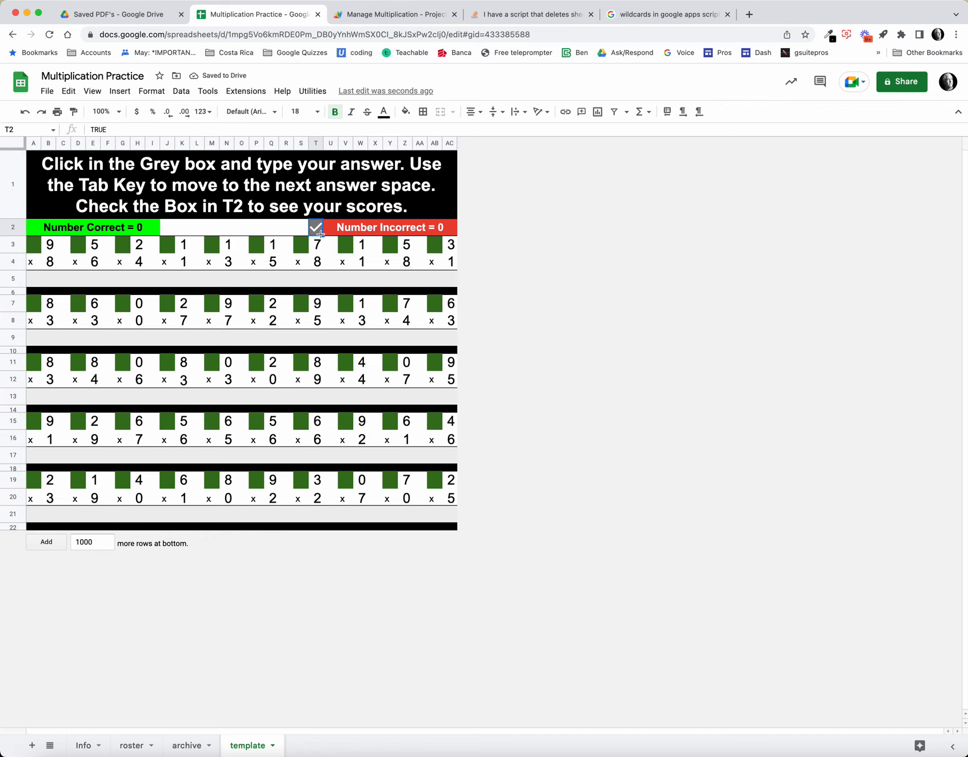
left_click(317, 228)
left_click(316, 229)
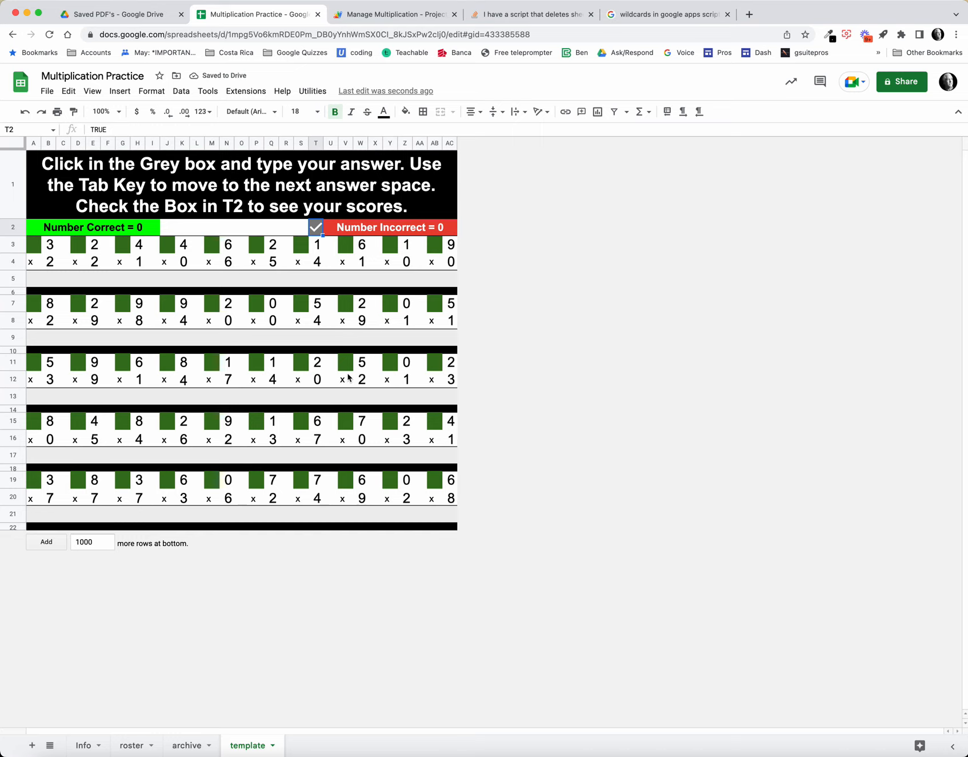
left_click(316, 229)
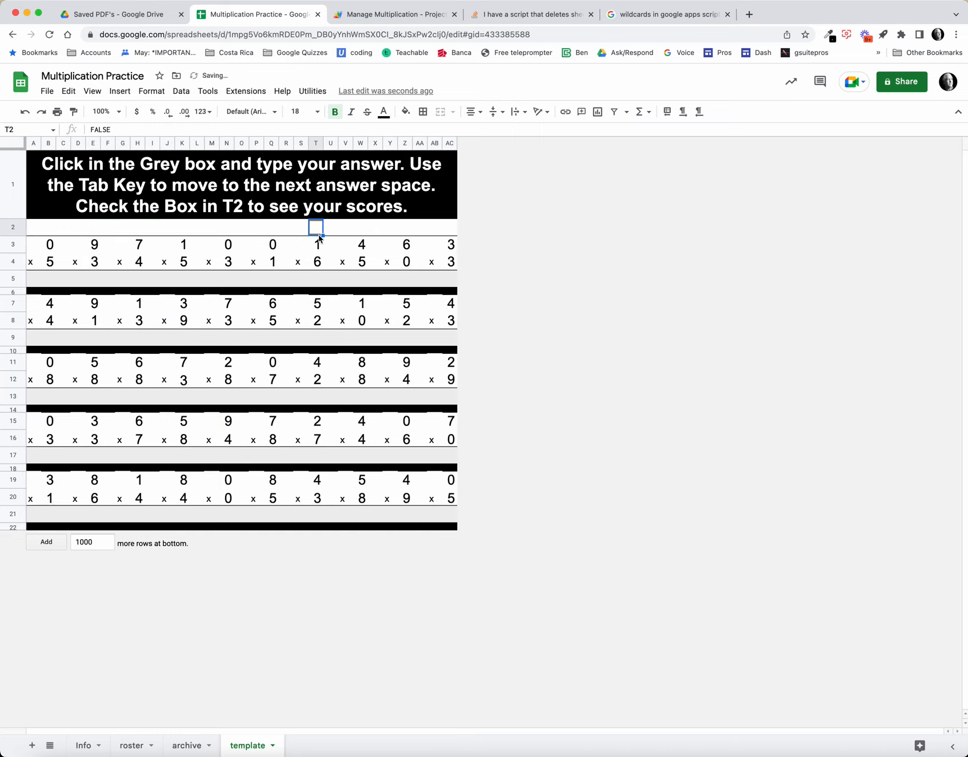
Step: Paste the copied list of student names into the roster sheet's Student Names column, starting at A3
left_click(132, 744)
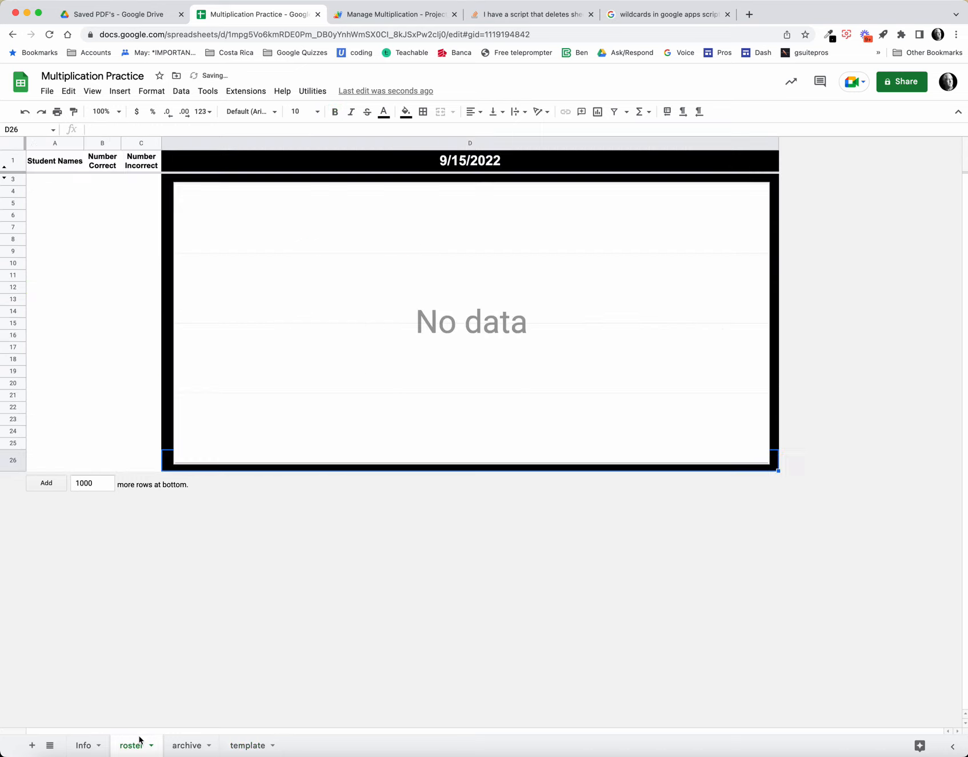
left_click(66, 181)
type("Barbara Betty Christopher Daniel David Donna Dorothy Elizabeth Helen James")
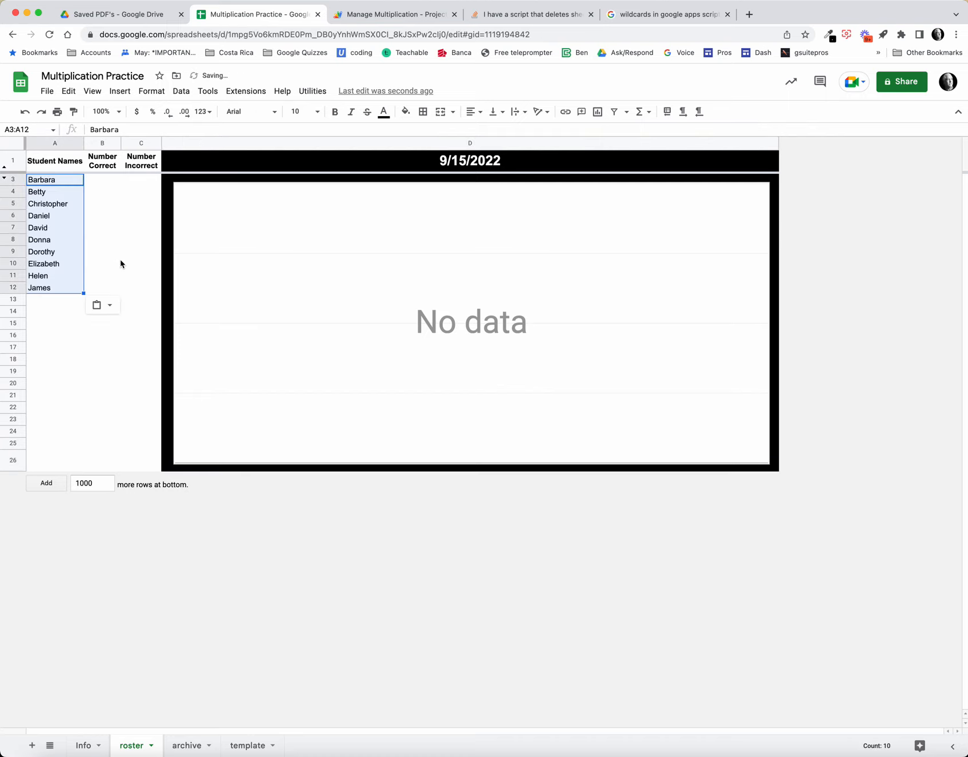
Step: Run the Make Practice Sheets utility to generate a practice sheet for each student on the roster
left_click(118, 262)
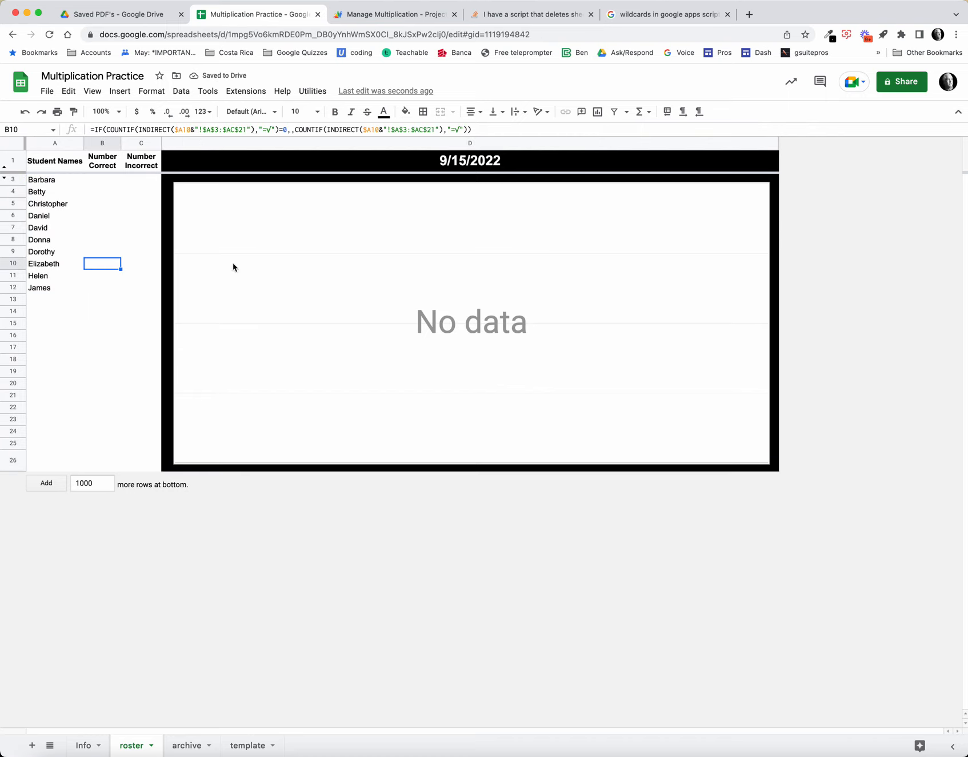
left_click(307, 93)
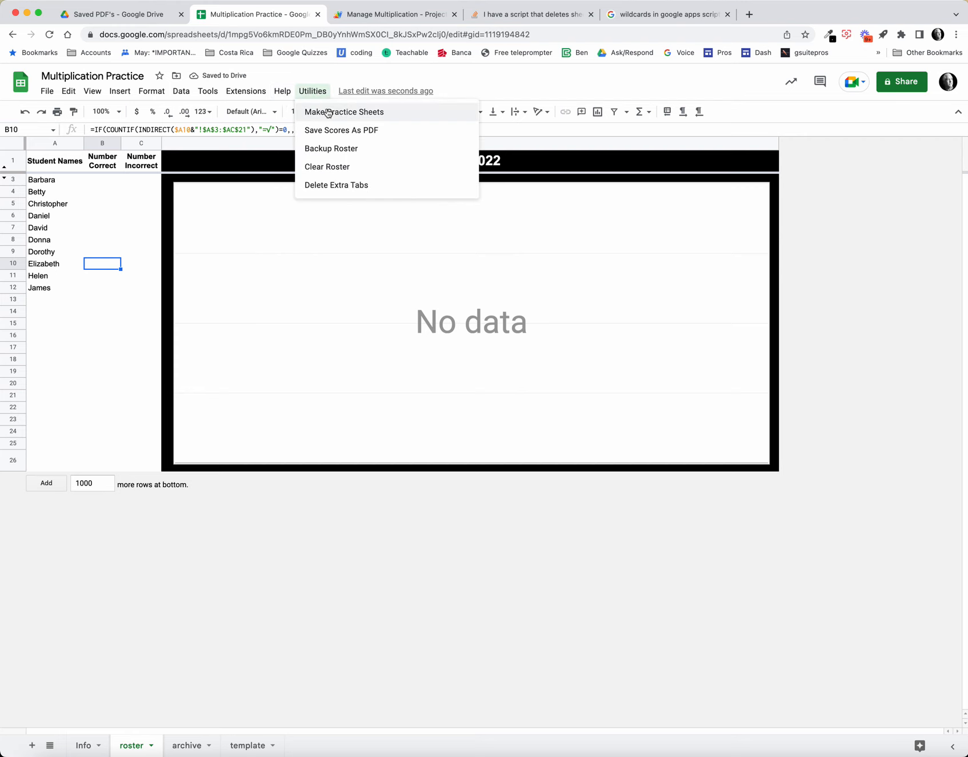
left_click(349, 113)
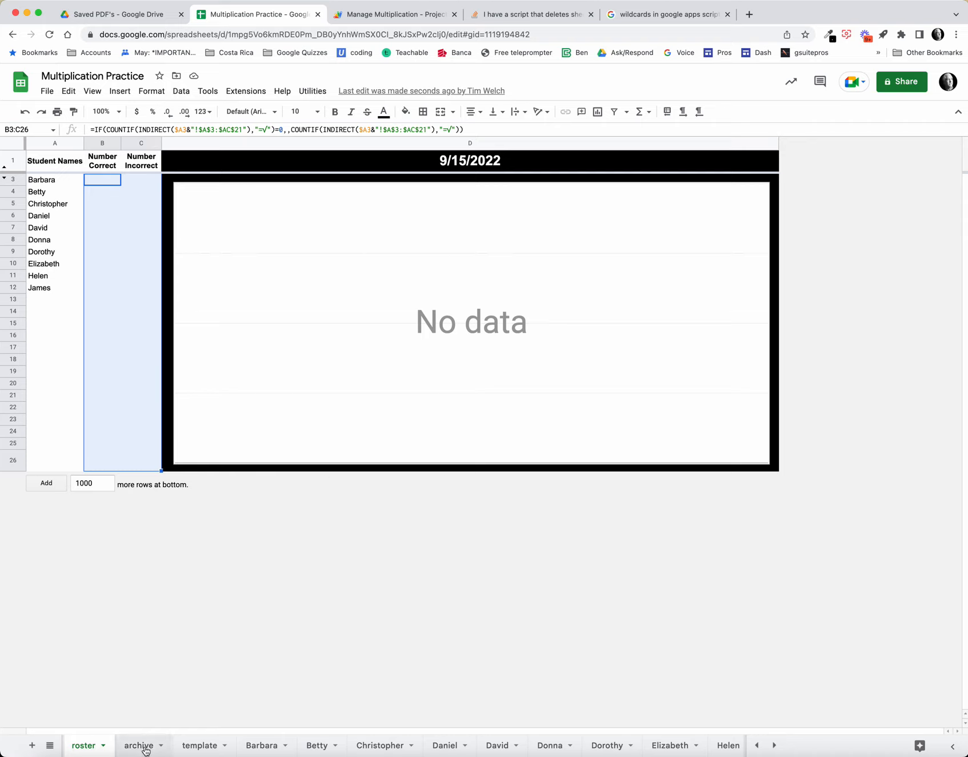
Step: On the first student's practice sheet, answer the first four problems in row 5 with 8, 0, 2 and 6
left_click(260, 746)
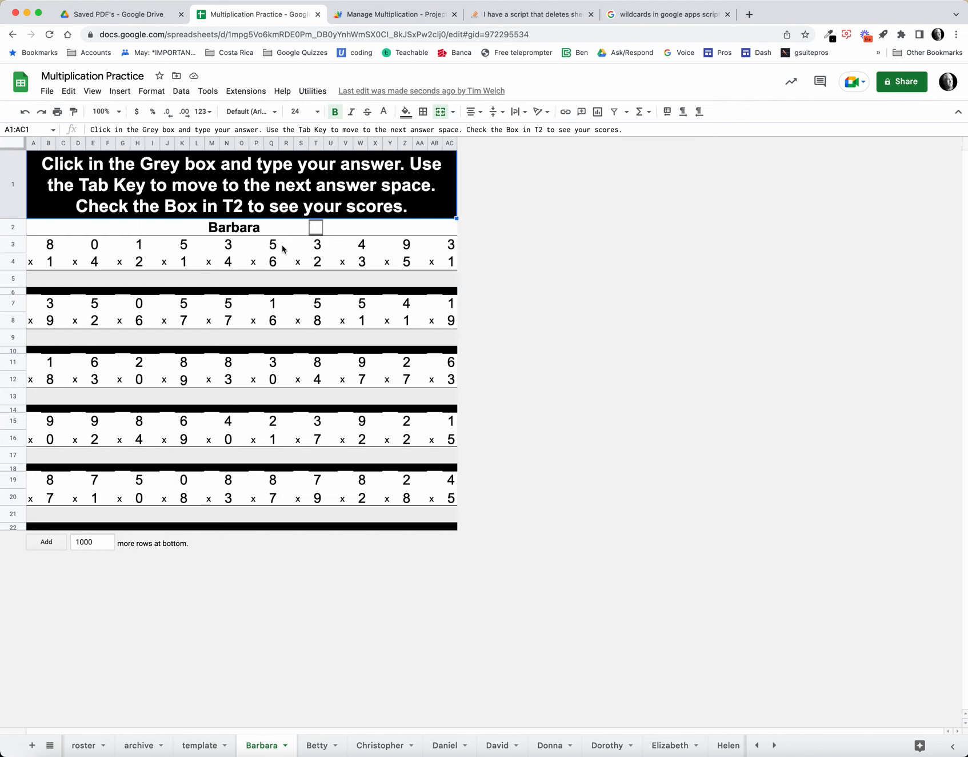
left_click(52, 280)
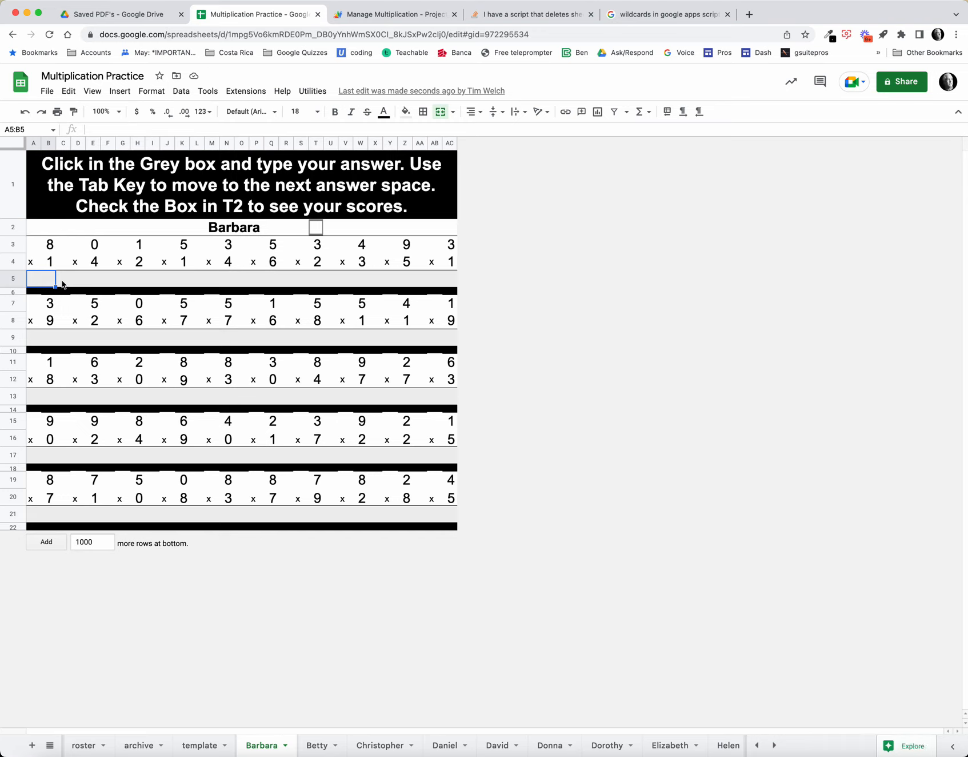
type("8")
key("Tab")
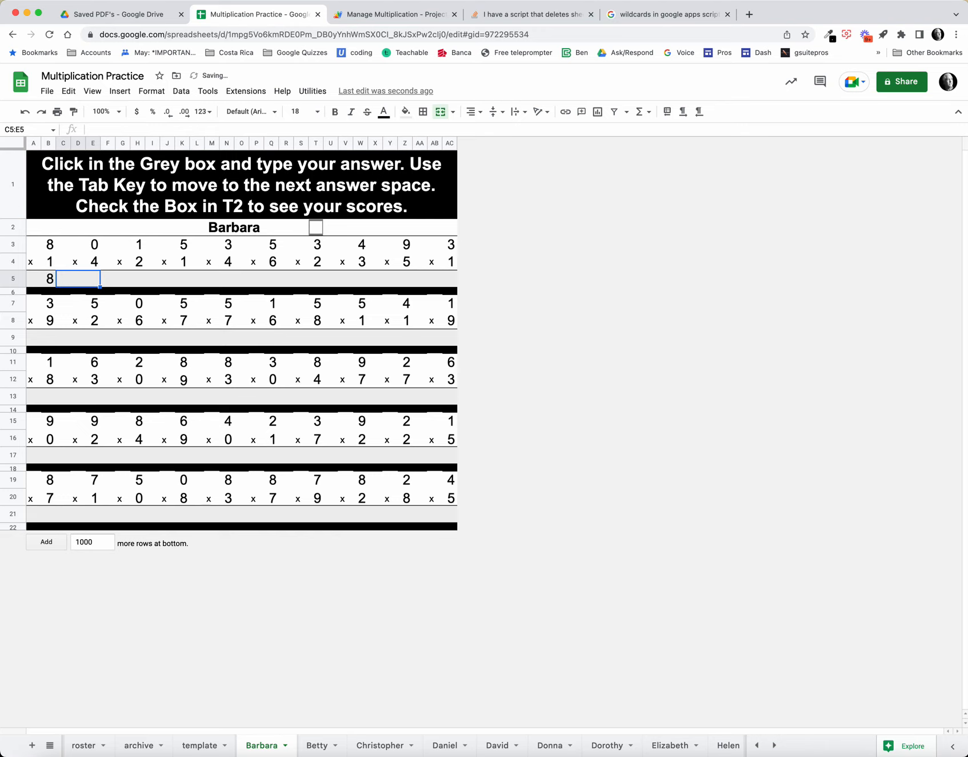
type("0")
key("Tab")
type("2")
key("Tab")
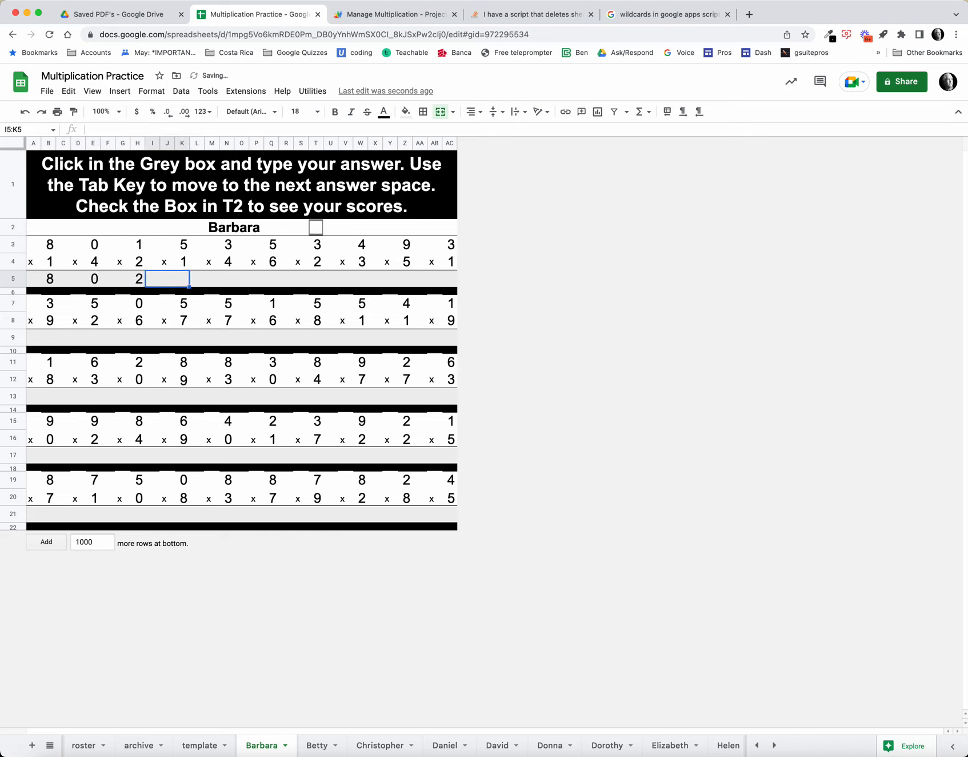
type("6")
key("Tab")
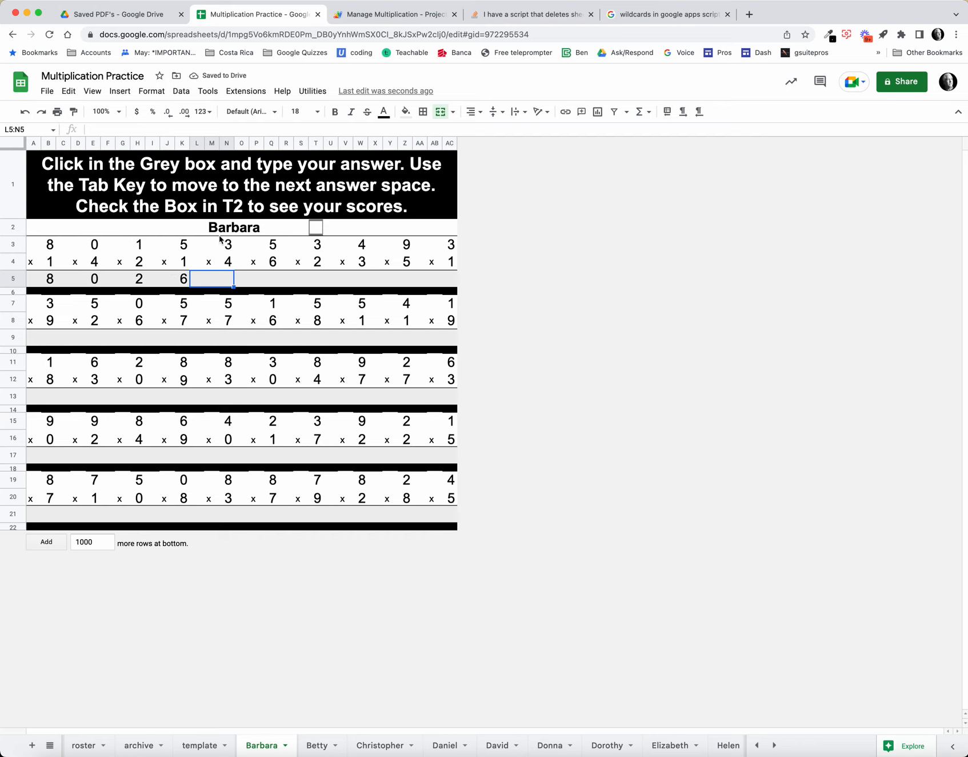
Step: Check the T2 box to show the first student's scores, and view the results chart on the roster sheet
left_click(316, 227)
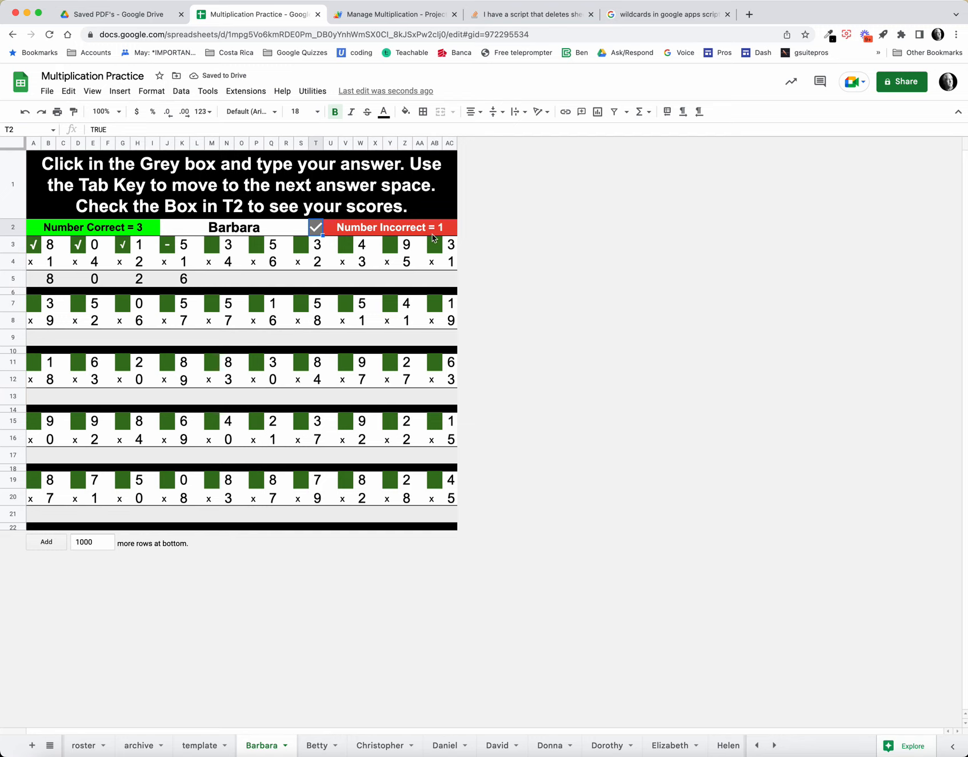
left_click(87, 749)
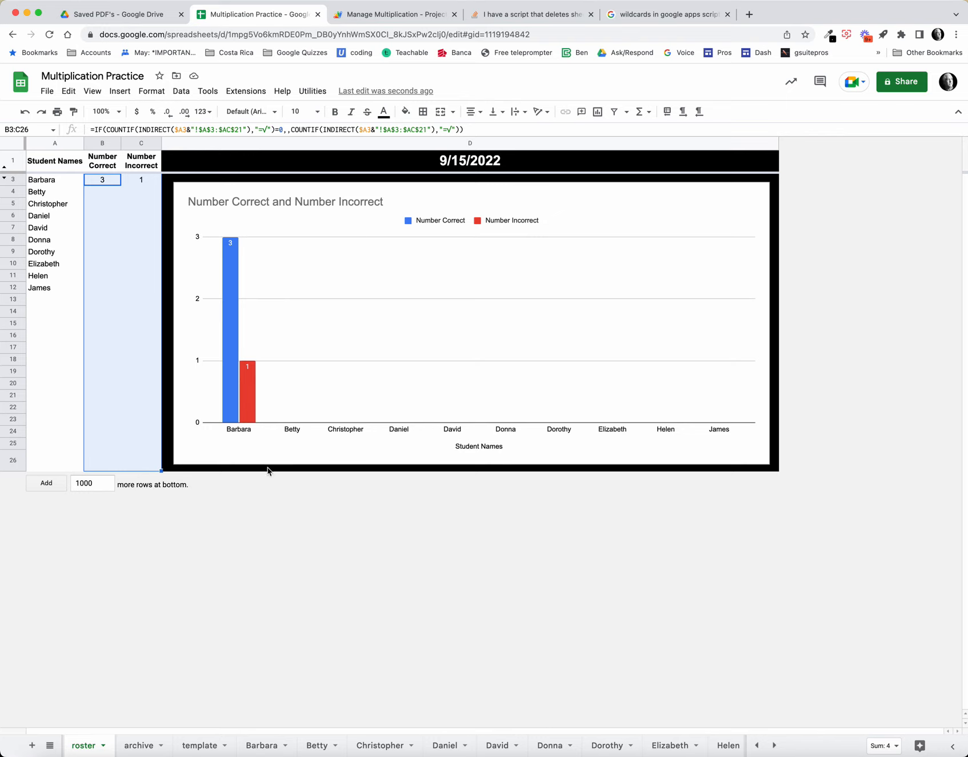
Step: On the second student's practice sheet, answer the first six problems in row 5 with 10, 10, 0, 0, 0 and 24
left_click(309, 747)
left_click(48, 279)
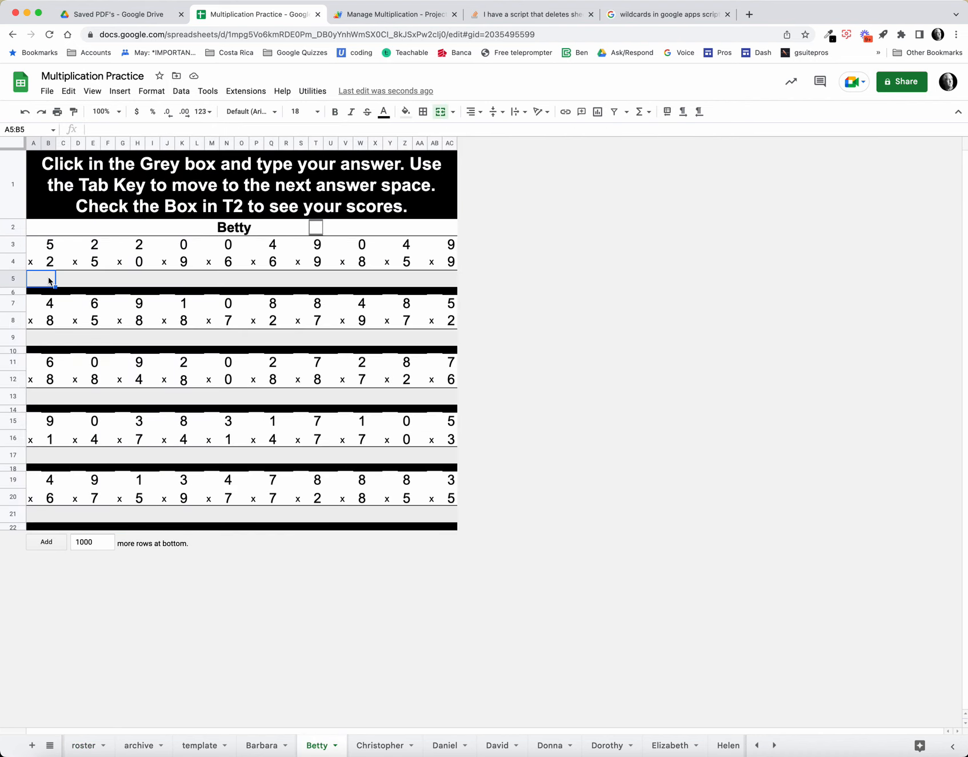
type("10")
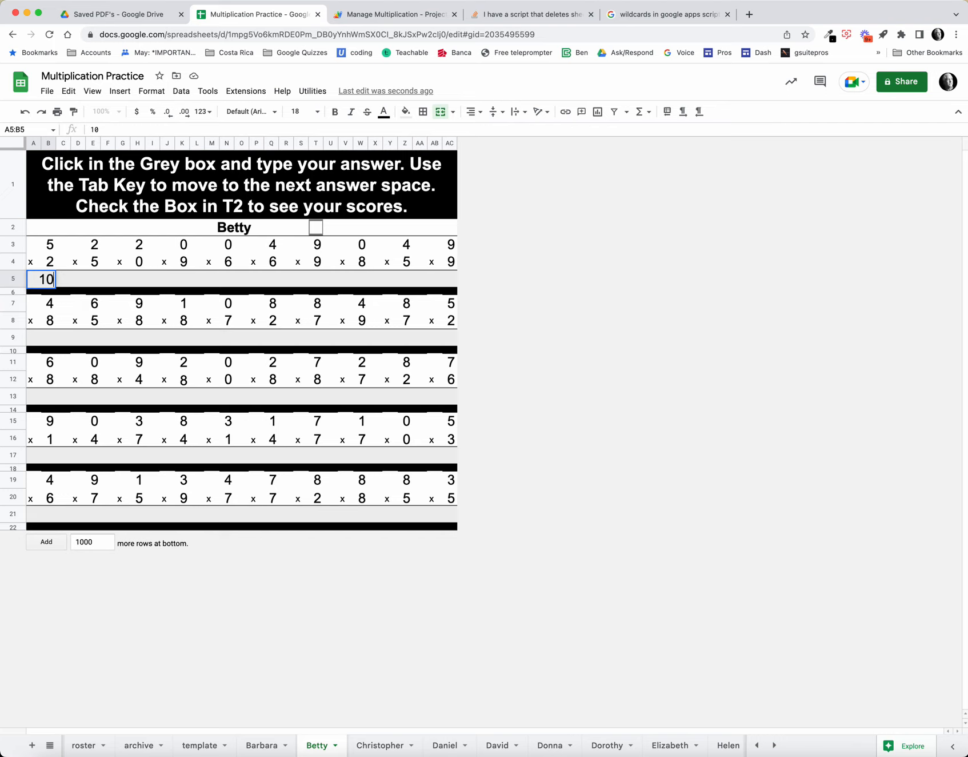
key("Tab")
type("10")
key("Tab")
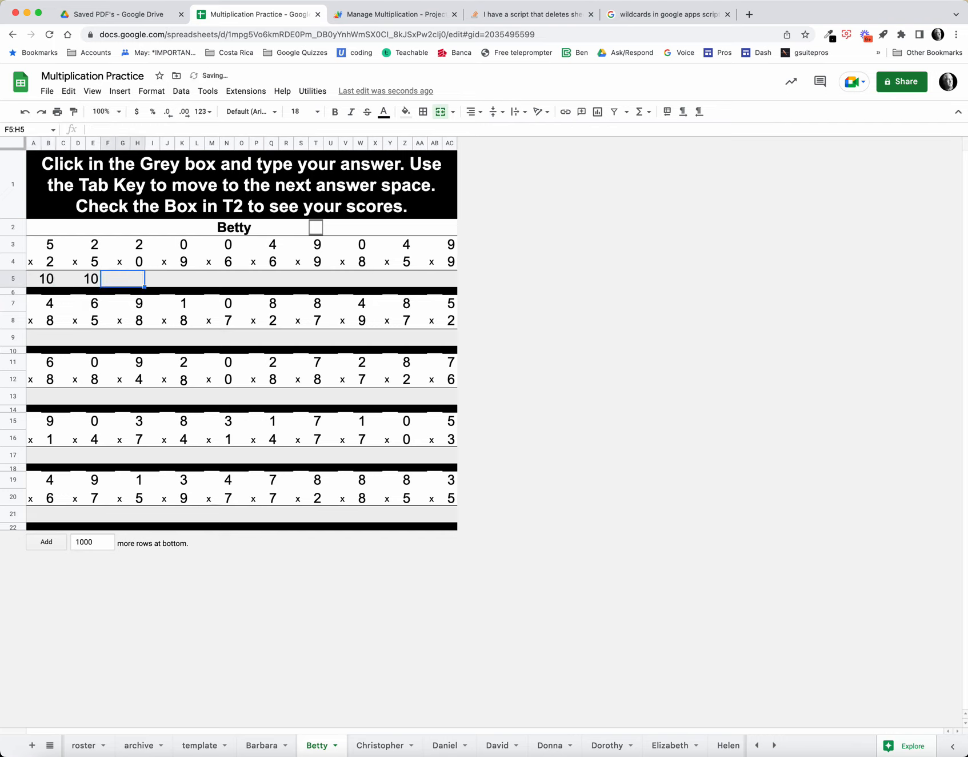
type("0")
key("Tab")
type("0")
key("Tab")
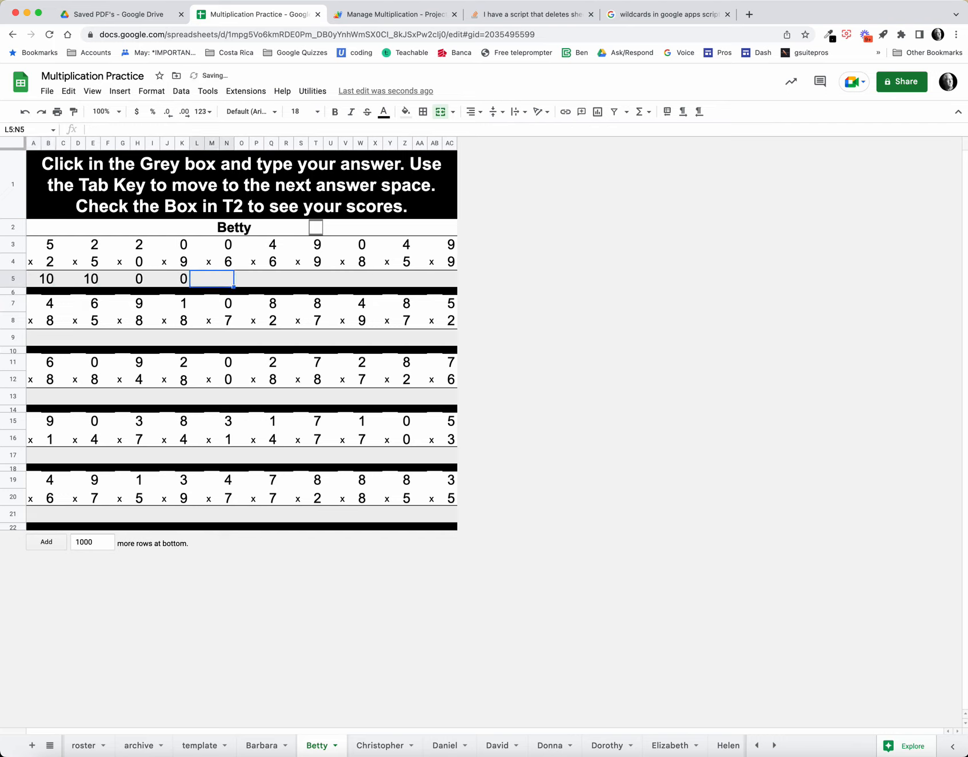
type("0")
key("Tab")
type("24")
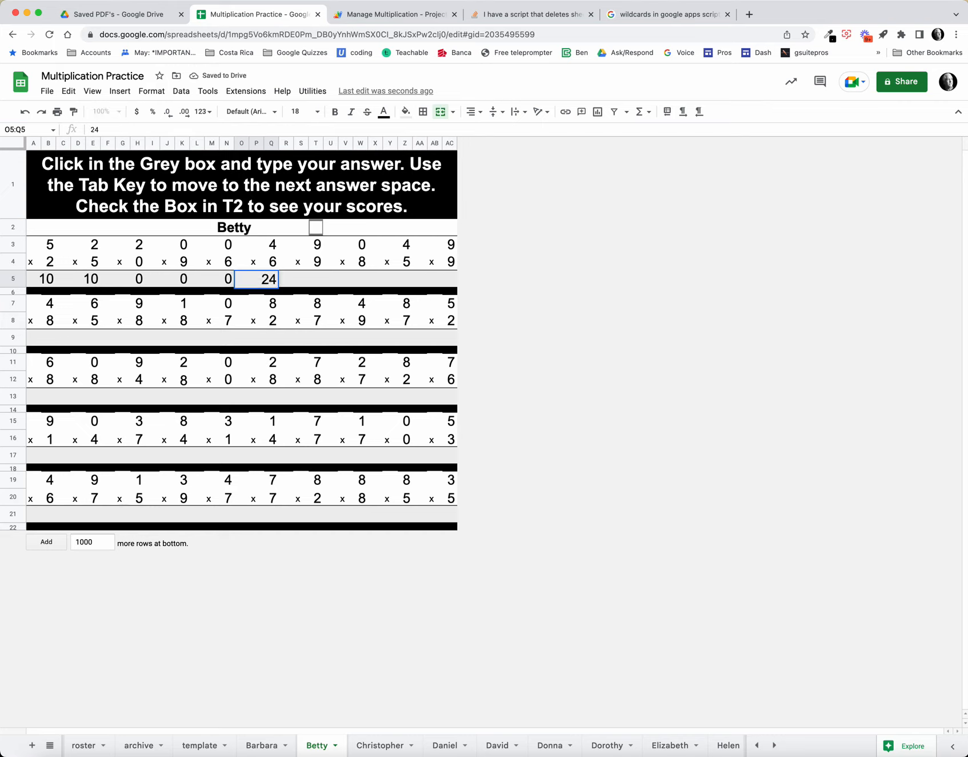
key("Return")
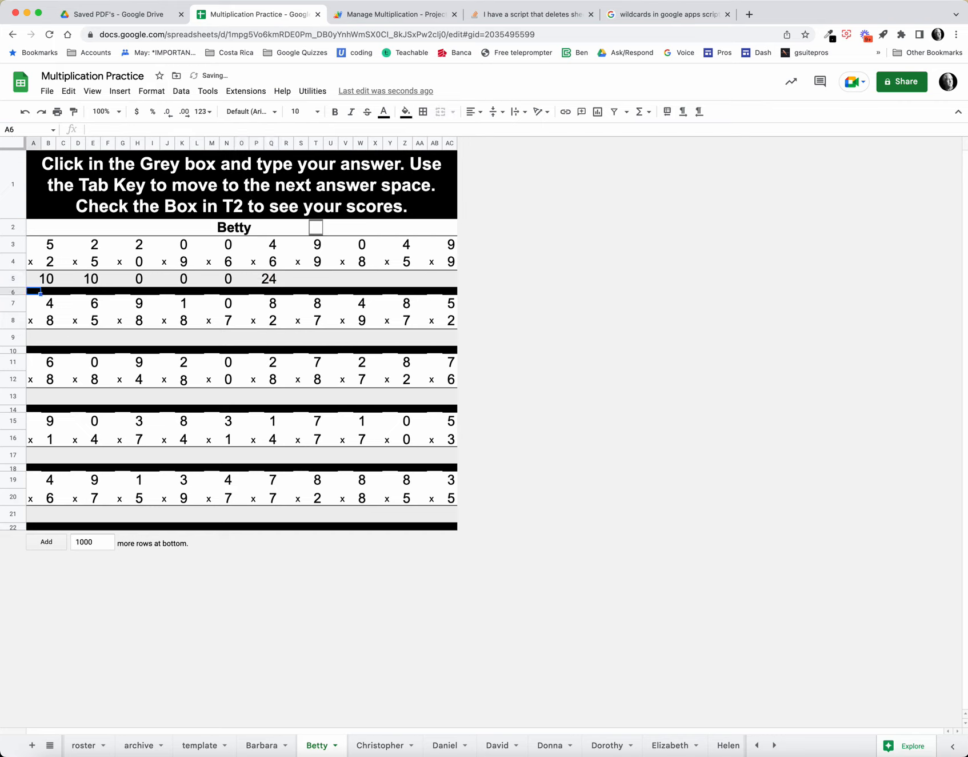
Step: Show the second student's scores by checking the T2 box, and return to the roster sheet to review the class results
left_click(316, 228)
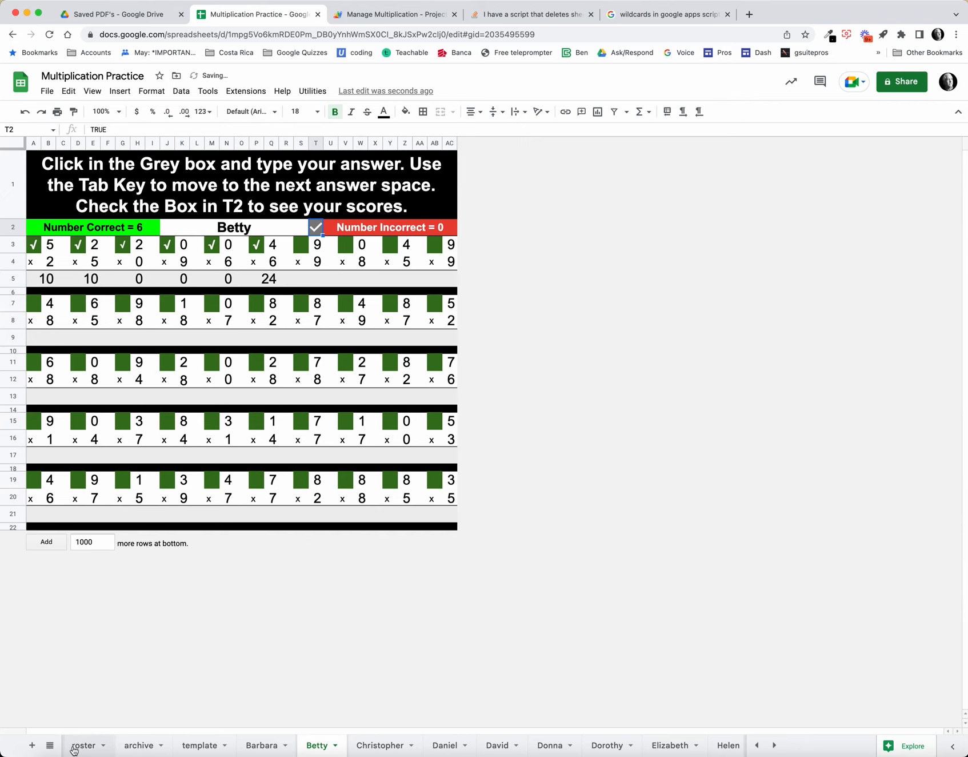
left_click(79, 744)
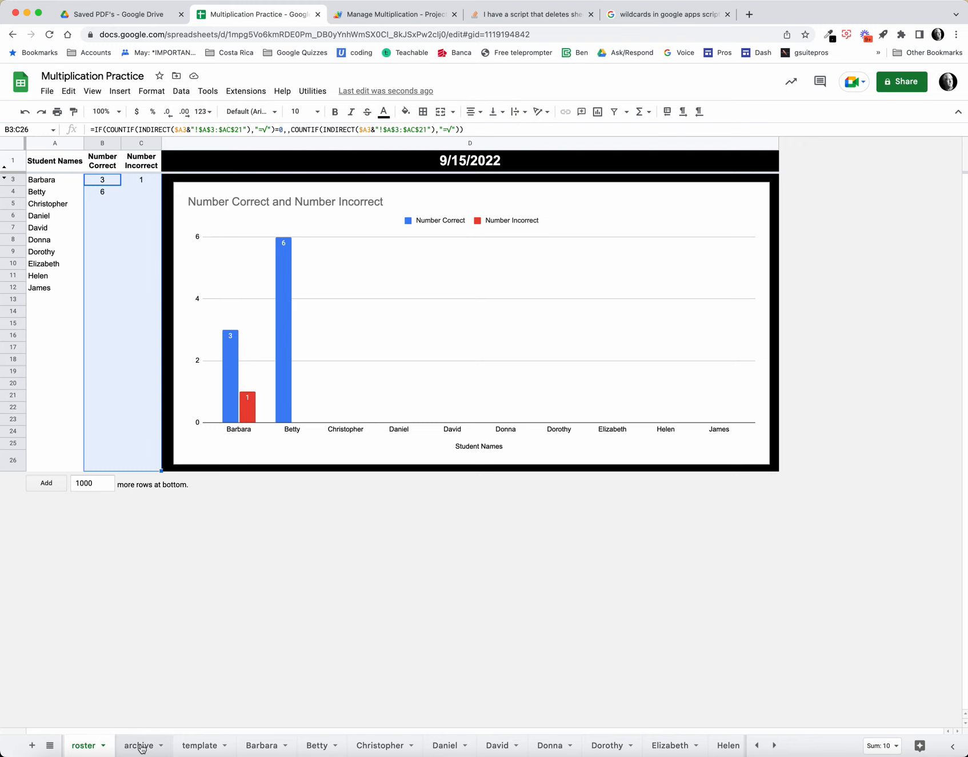
Step: Review the template sheet and the first six students' practice sheets to compare their problems, and return to the roster
left_click(203, 746)
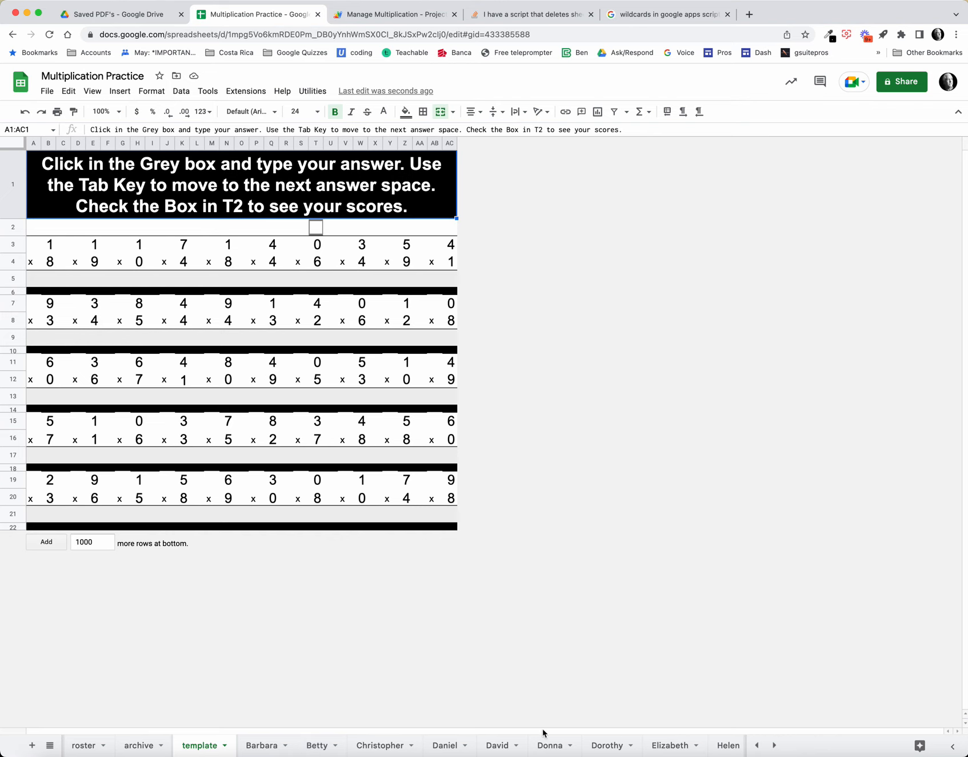
left_click(84, 747)
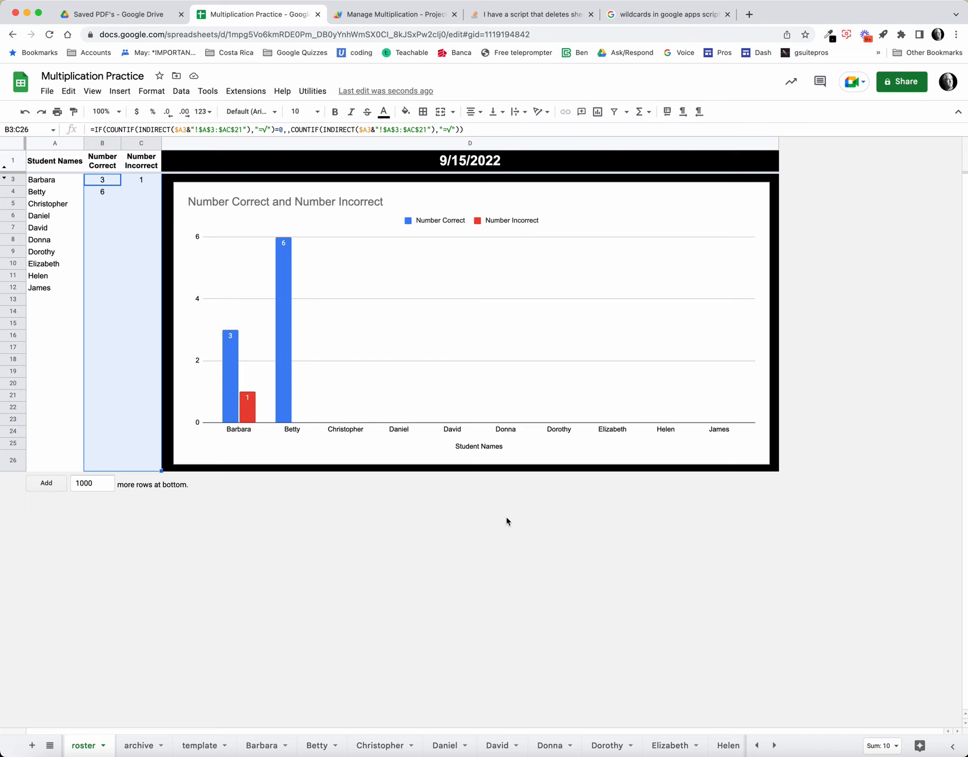
left_click(273, 745)
left_click(318, 745)
left_click(377, 745)
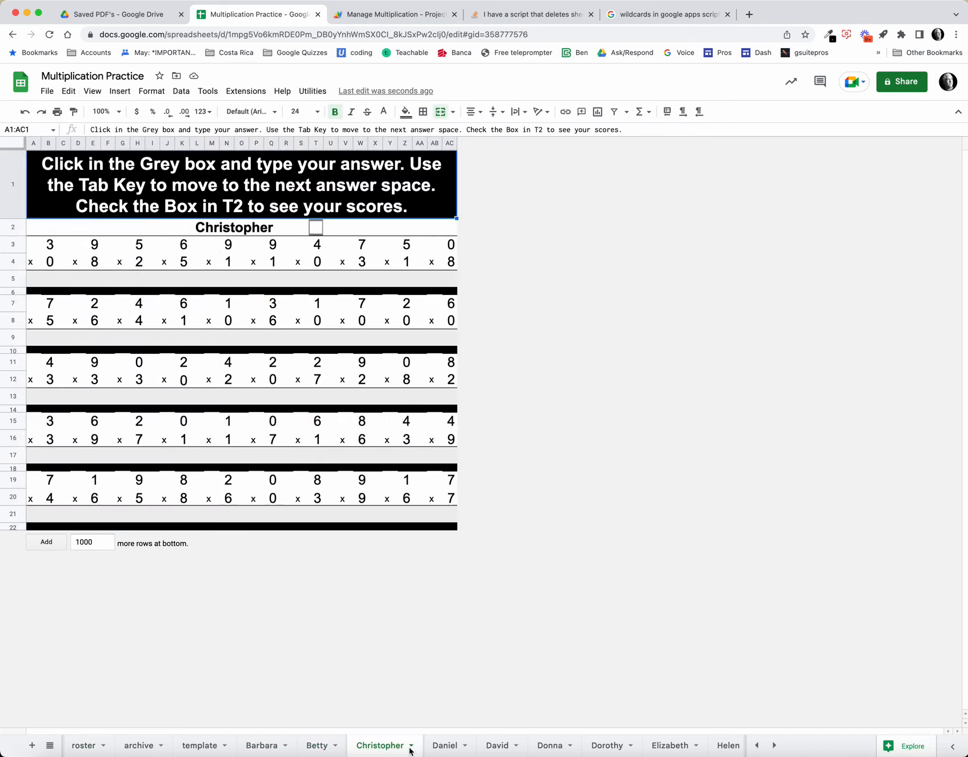
left_click(445, 744)
left_click(496, 748)
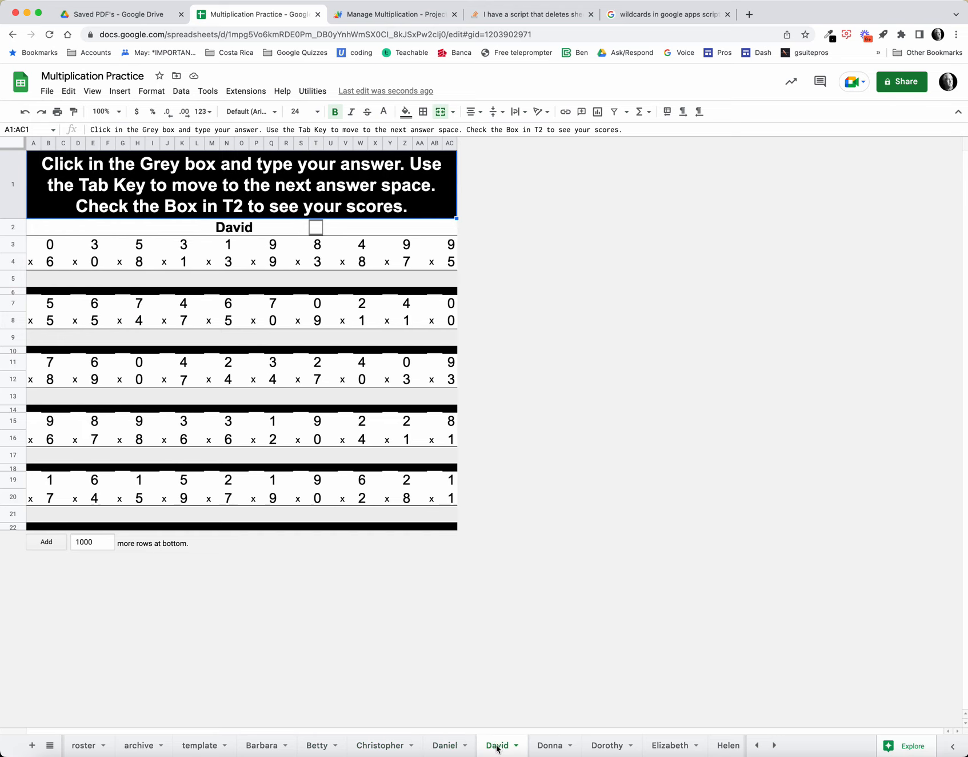
left_click(551, 747)
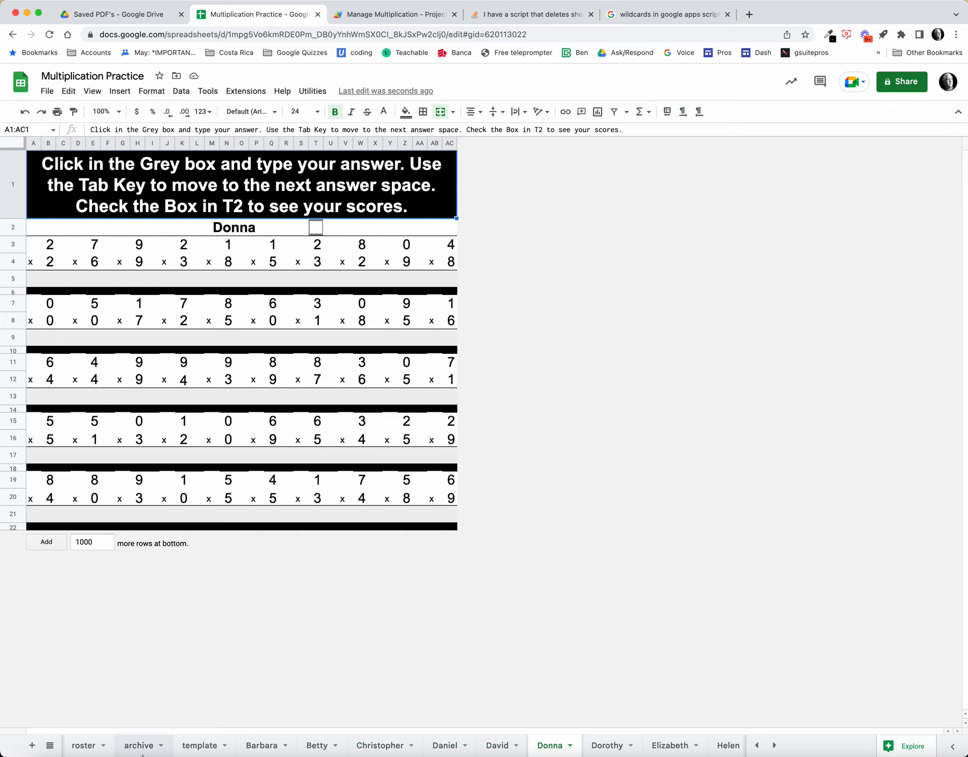
left_click(88, 745)
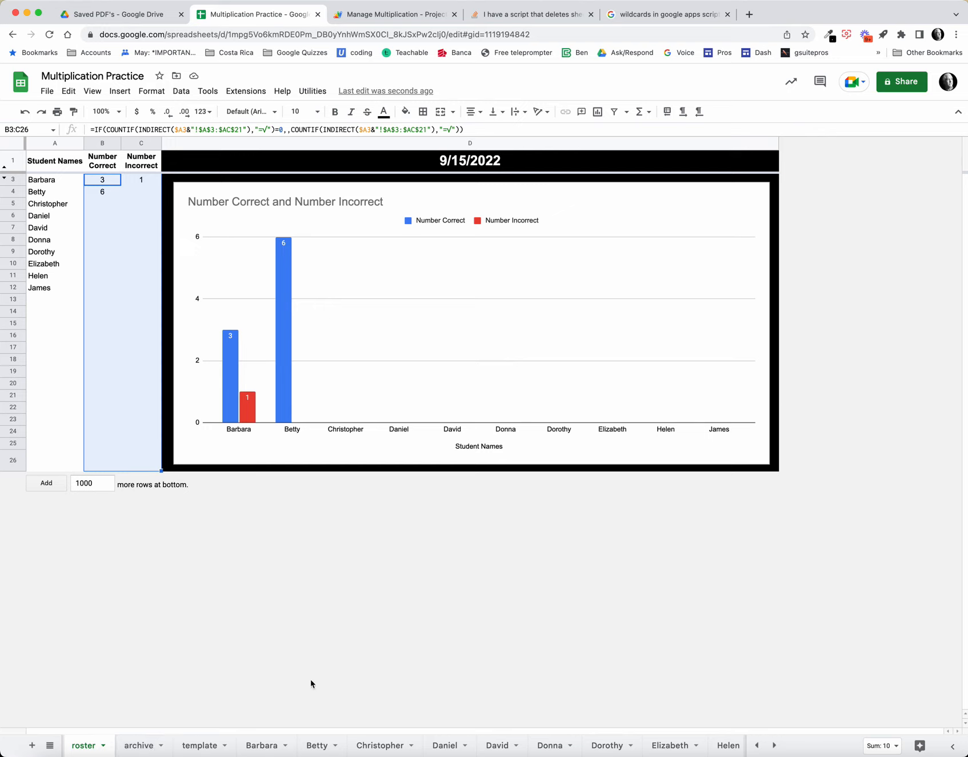
Step: Hide the template sheet
left_click(223, 747)
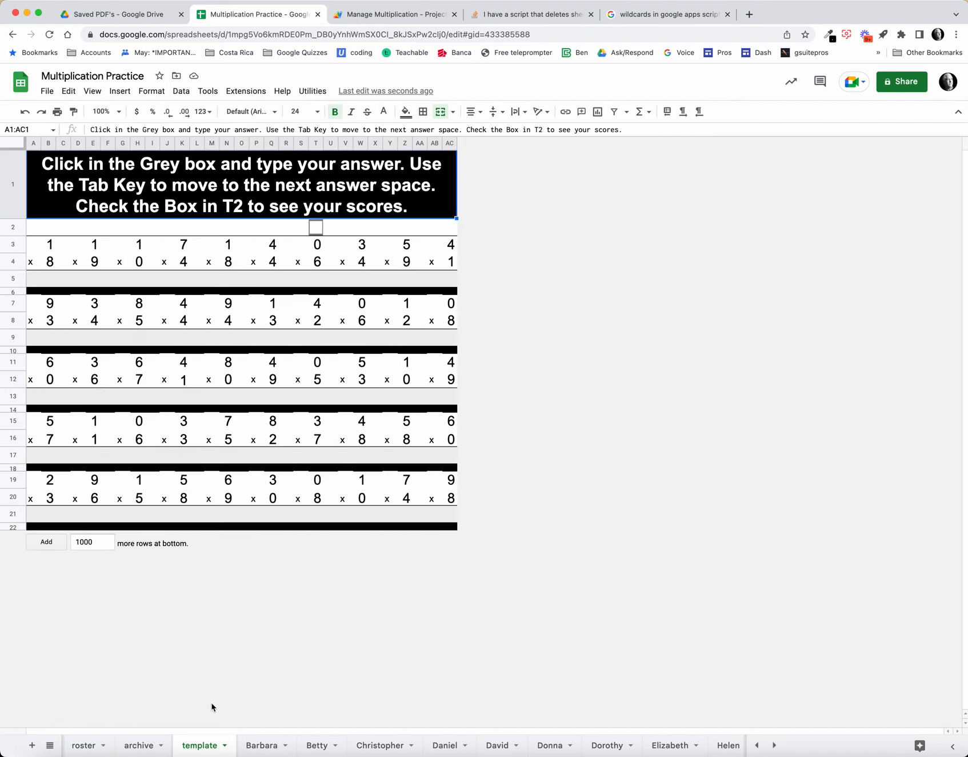
left_click(224, 745)
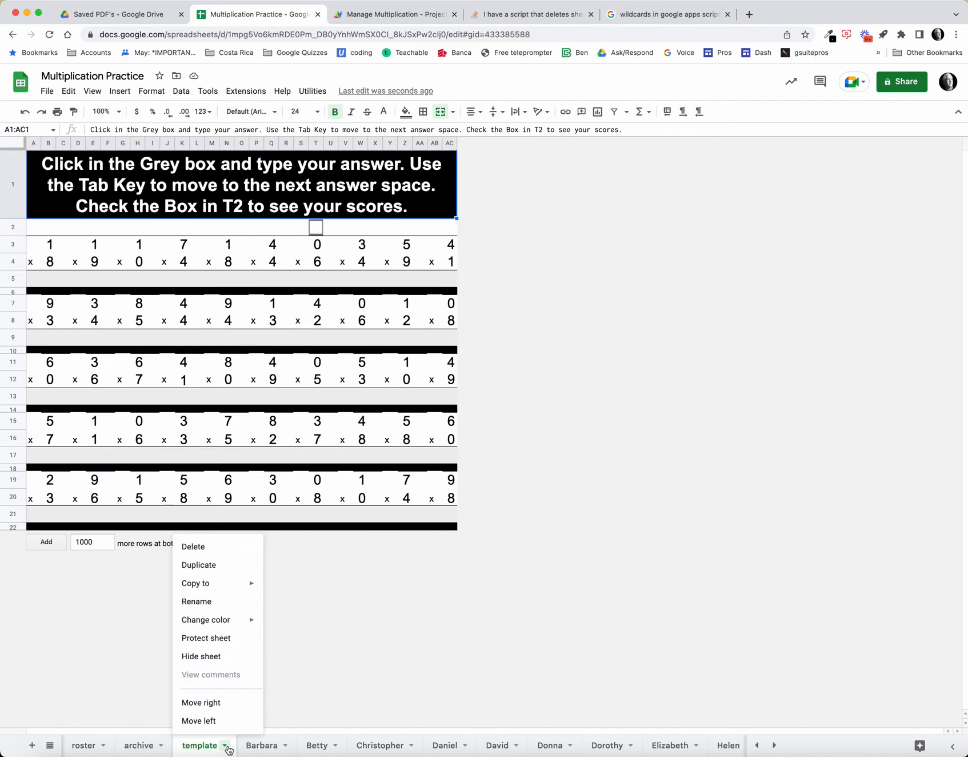
left_click(223, 657)
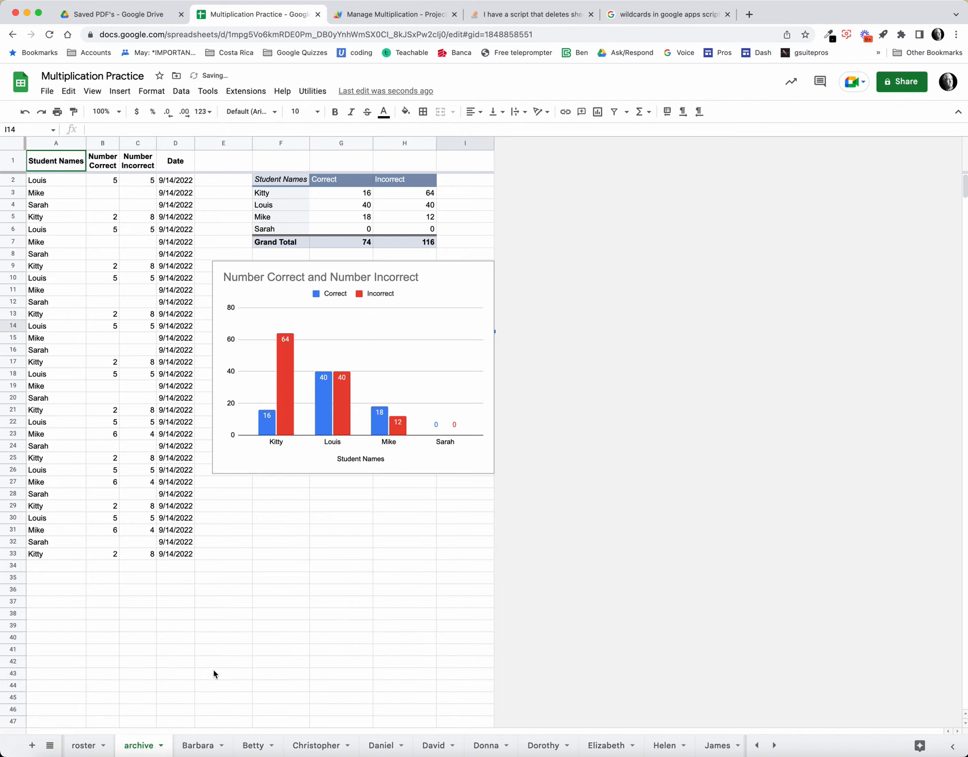
Step: Hide the archive sheet and the Info sheet
left_click(159, 745)
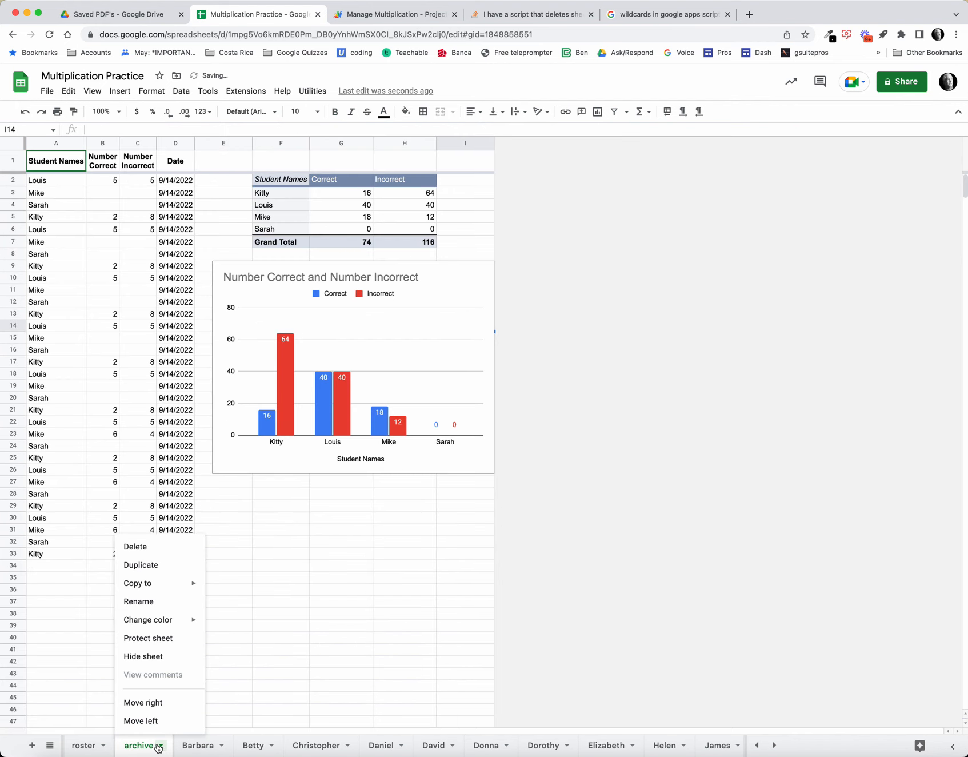
left_click(165, 657)
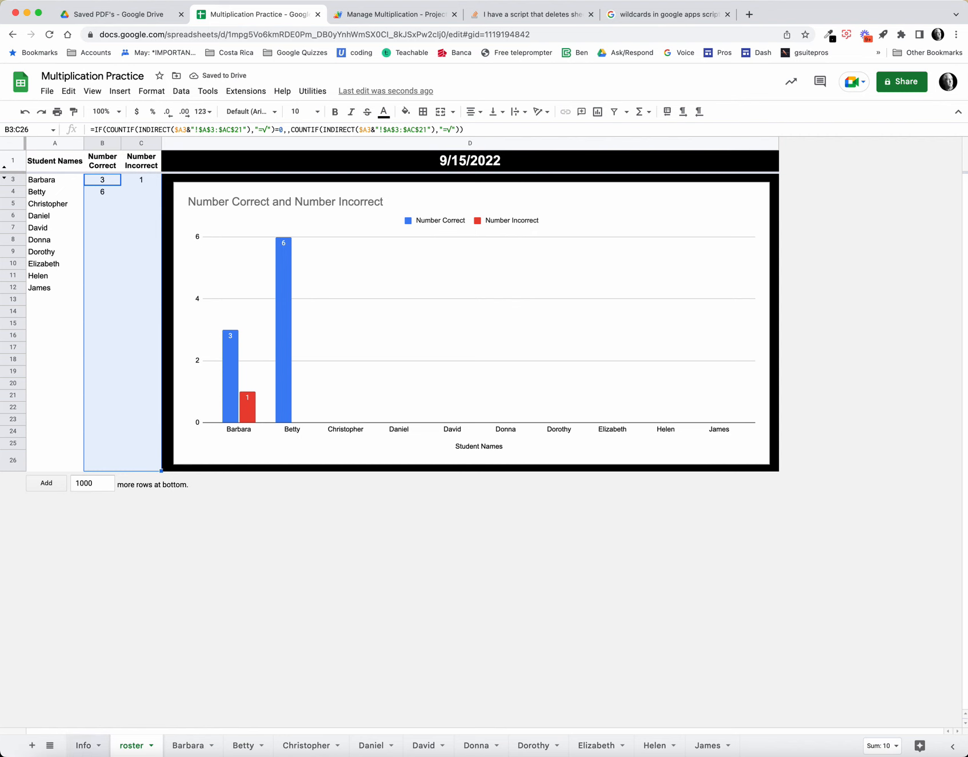
left_click(83, 745)
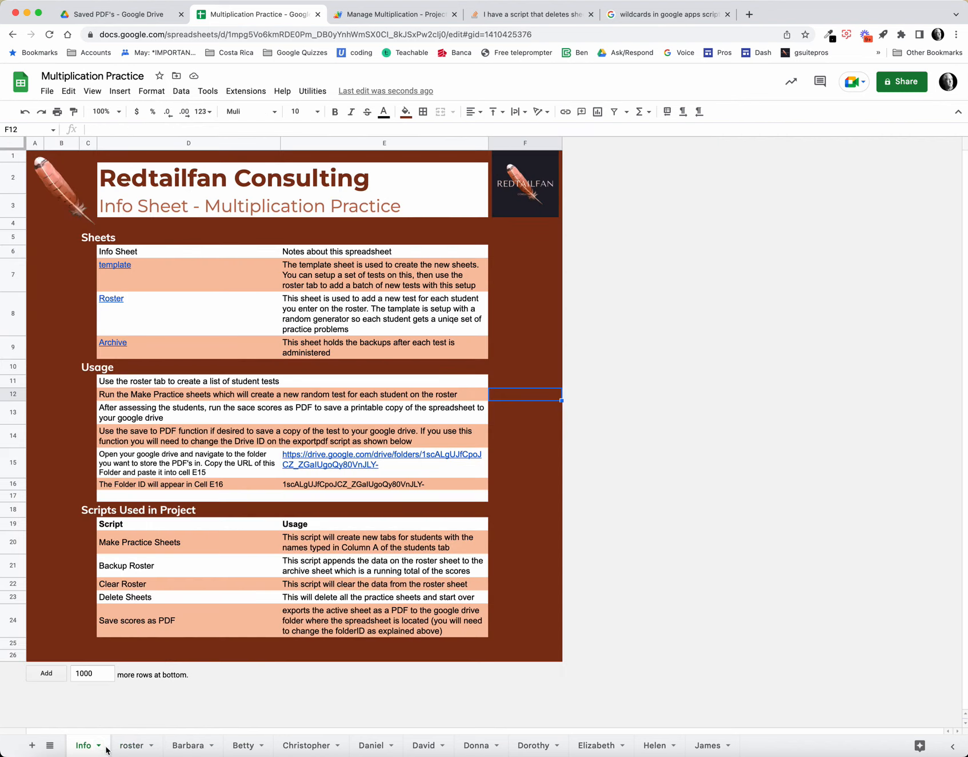
left_click(99, 746)
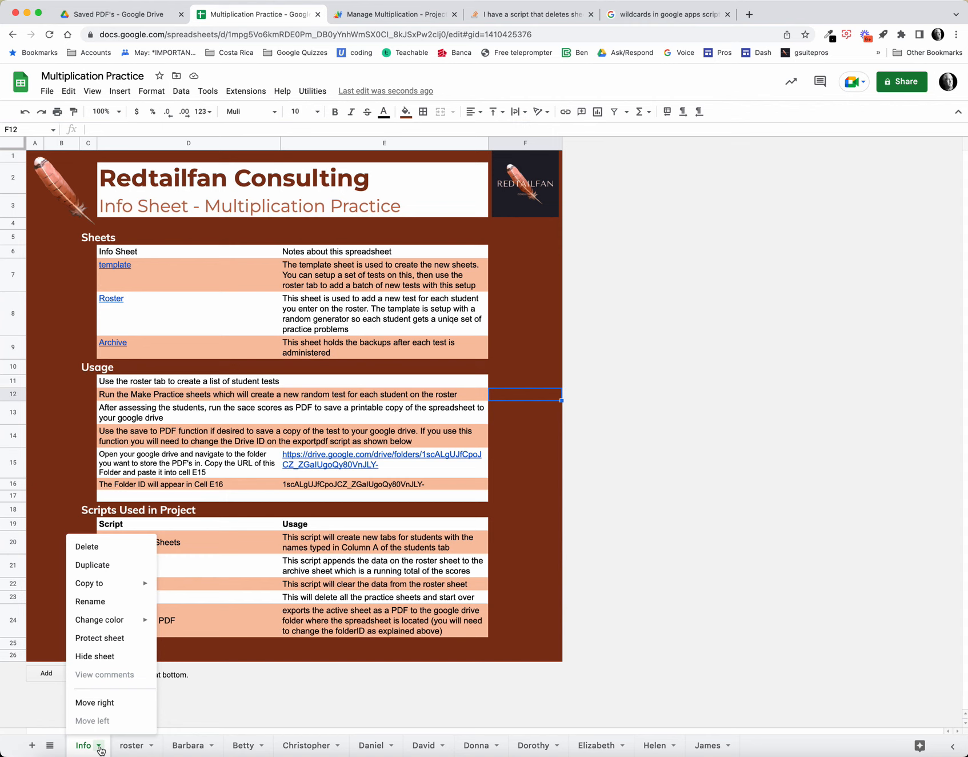
left_click(117, 660)
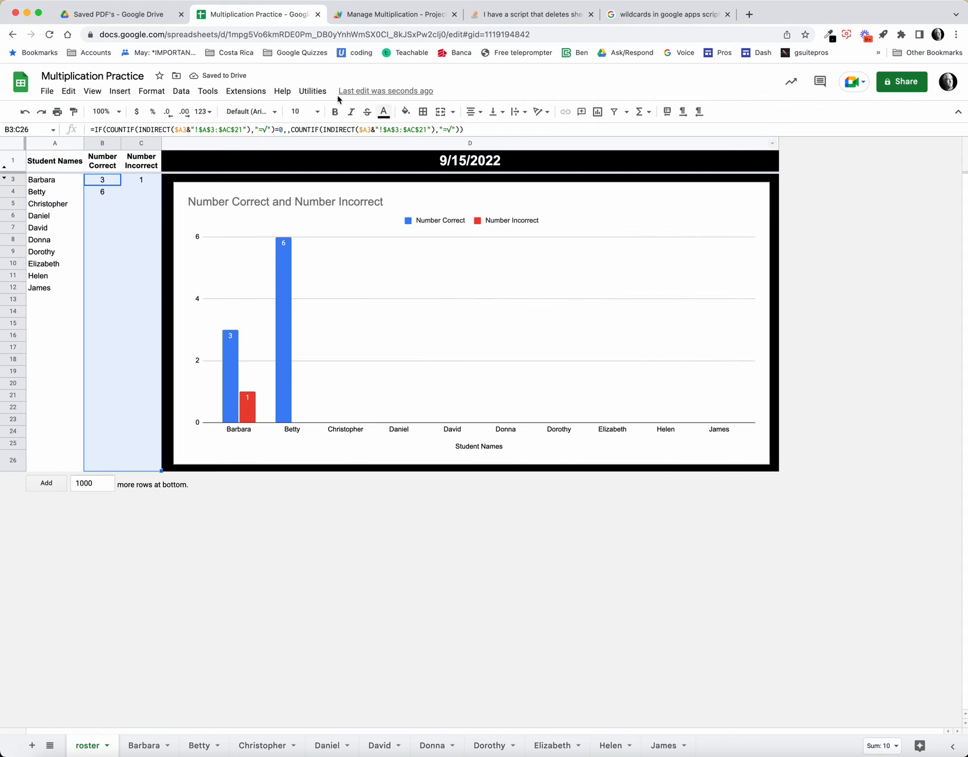
Step: Save the scores as a PDF and open the newest Test 09-15-2022 file from the Saved PDF's folder in Google Drive
left_click(314, 92)
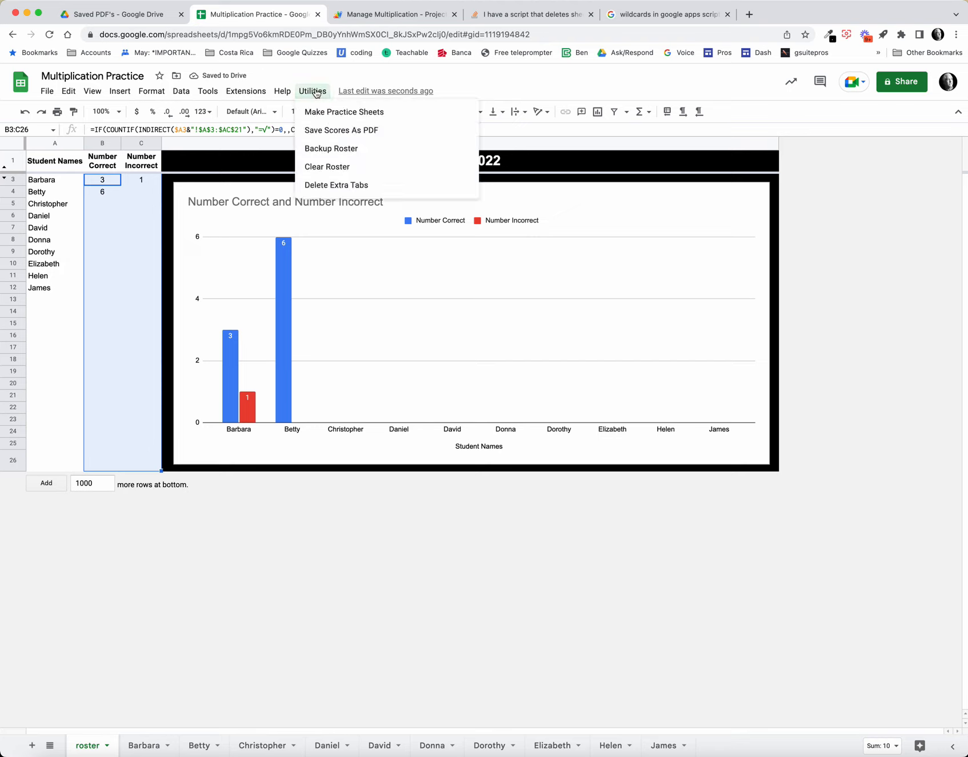
left_click(341, 130)
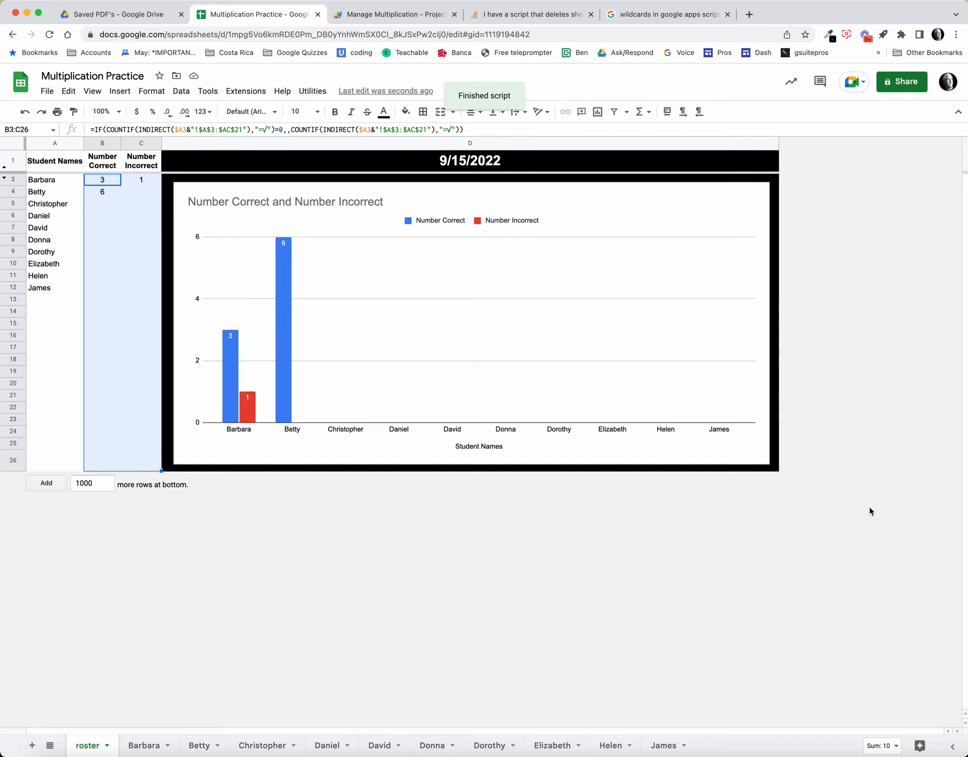
left_click(132, 16)
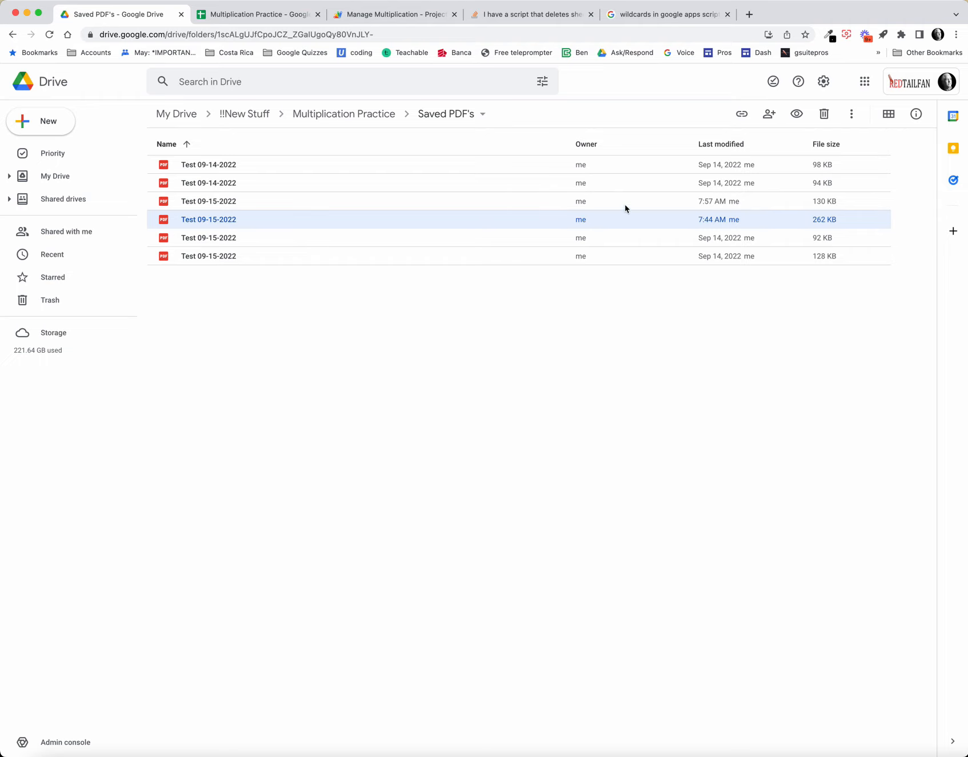
double_click(205, 202)
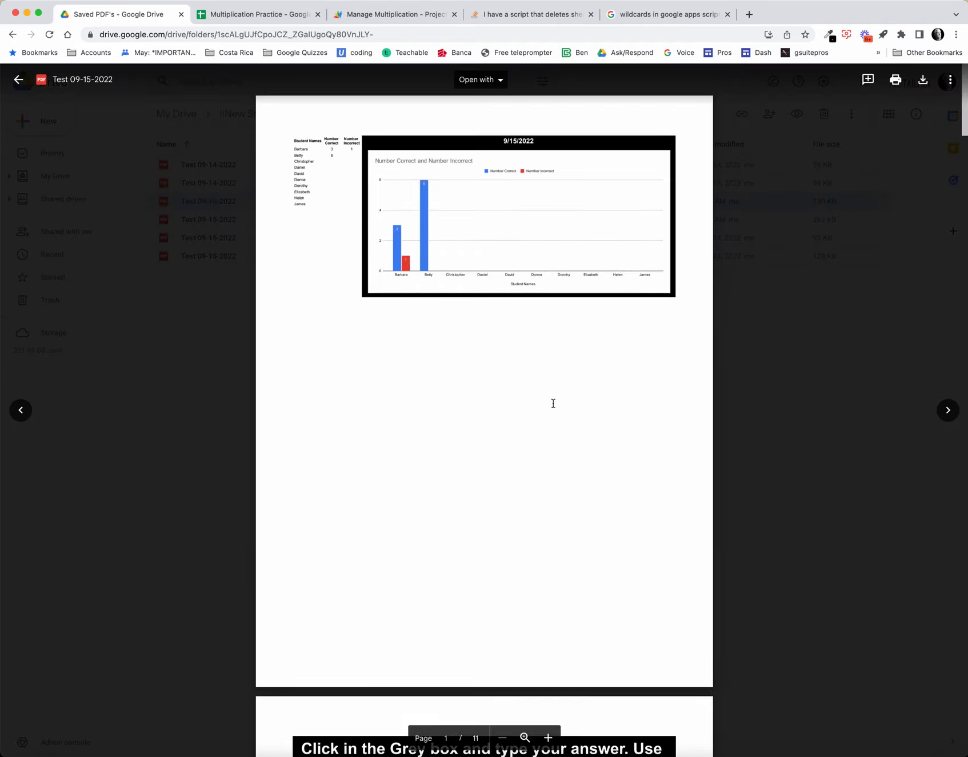
Step: Examine the exported PDF's results chart and the first students' practice pages, and return to the Saved PDF's folder
scroll(554, 403, "down", 10)
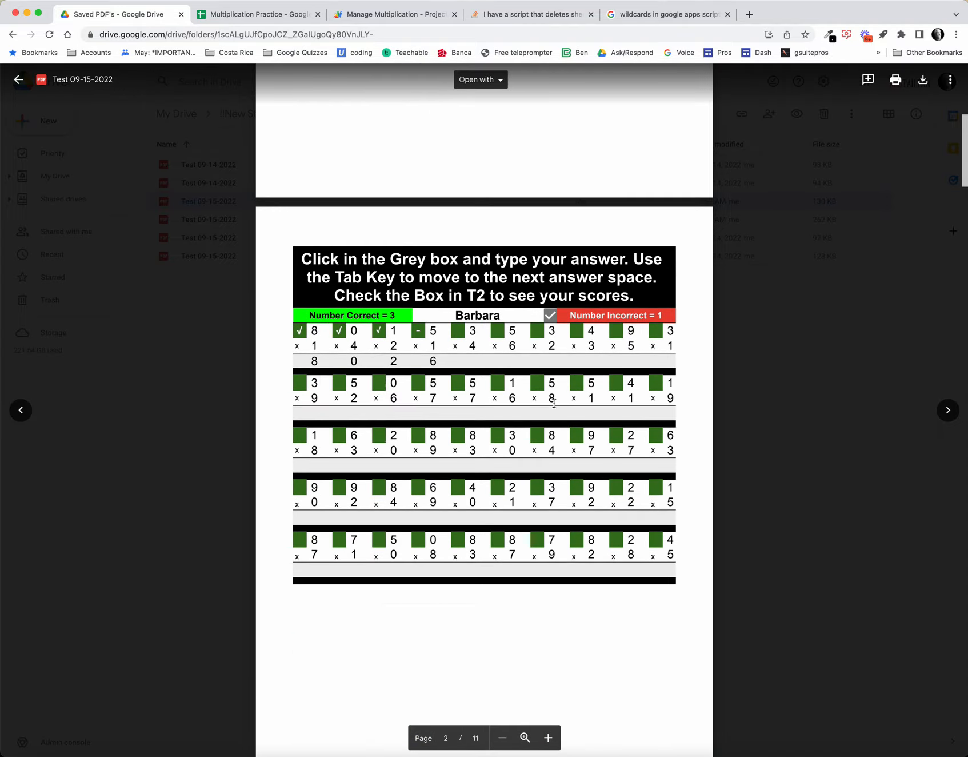
scroll(554, 403, "down", 20)
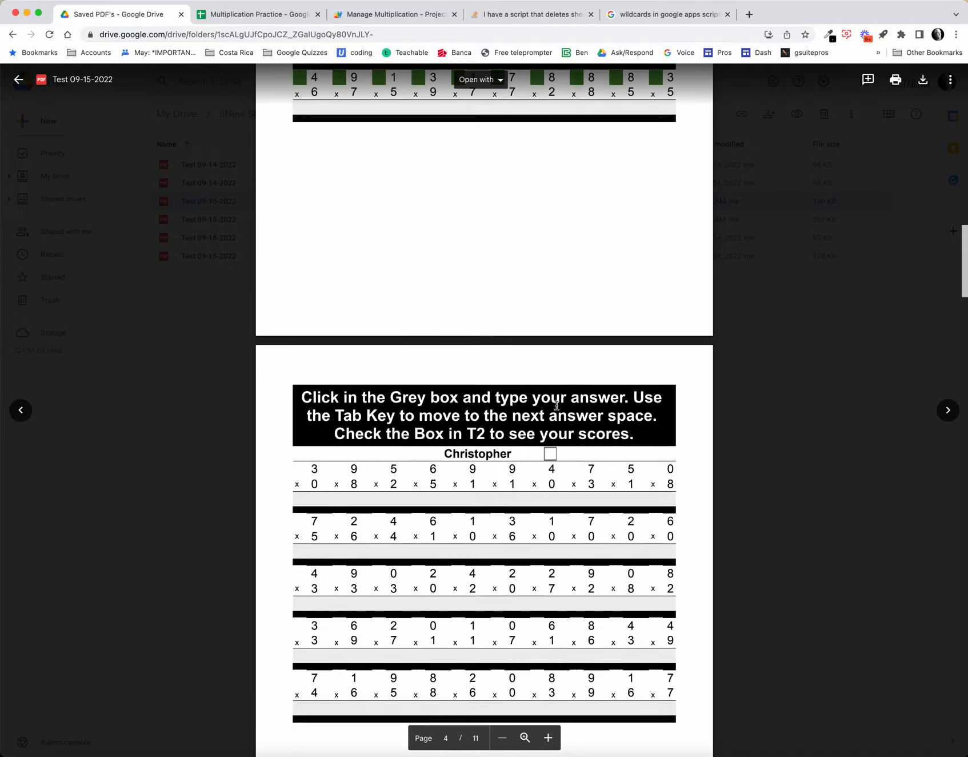
scroll(557, 405, "down", 10)
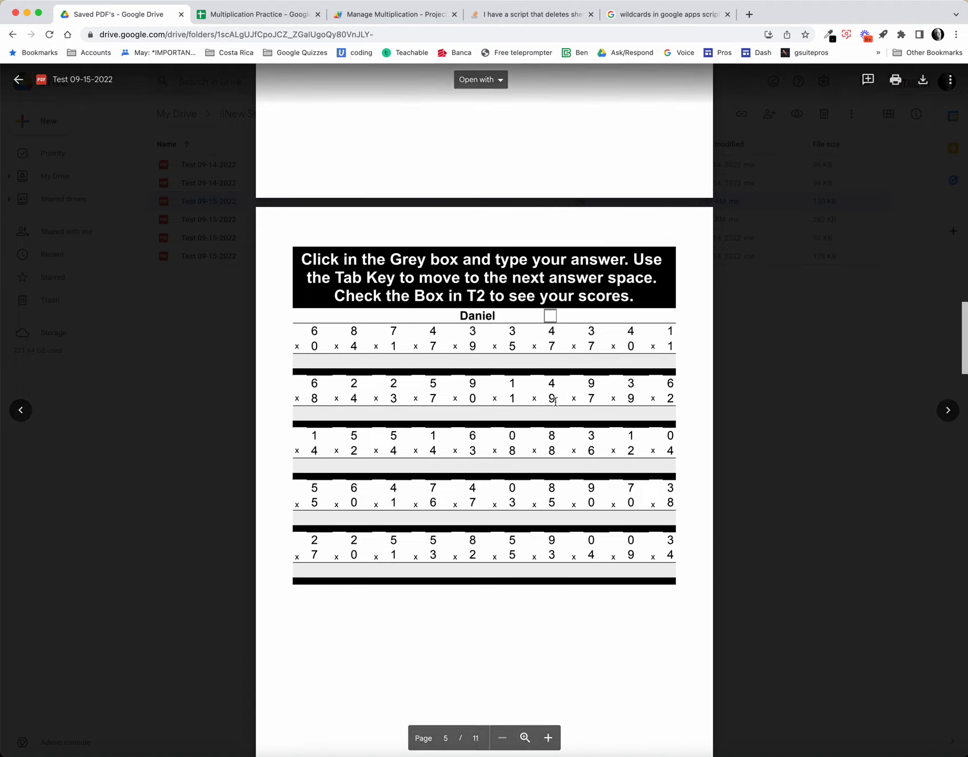
scroll(568, 415, "up", 12)
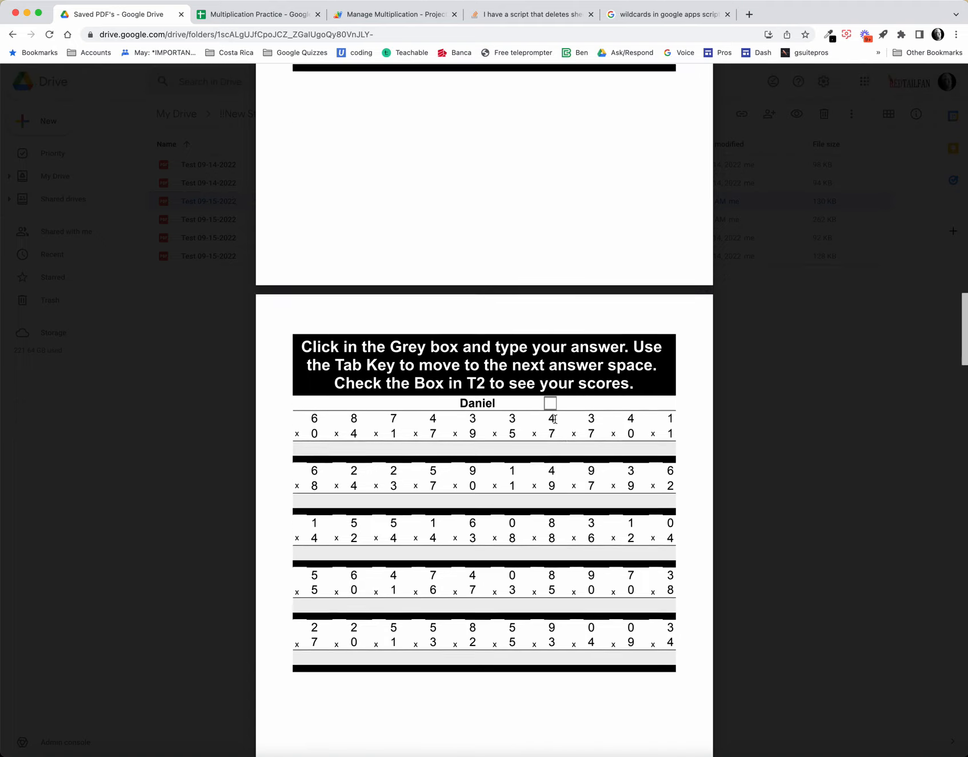
scroll(522, 409, "up", 20)
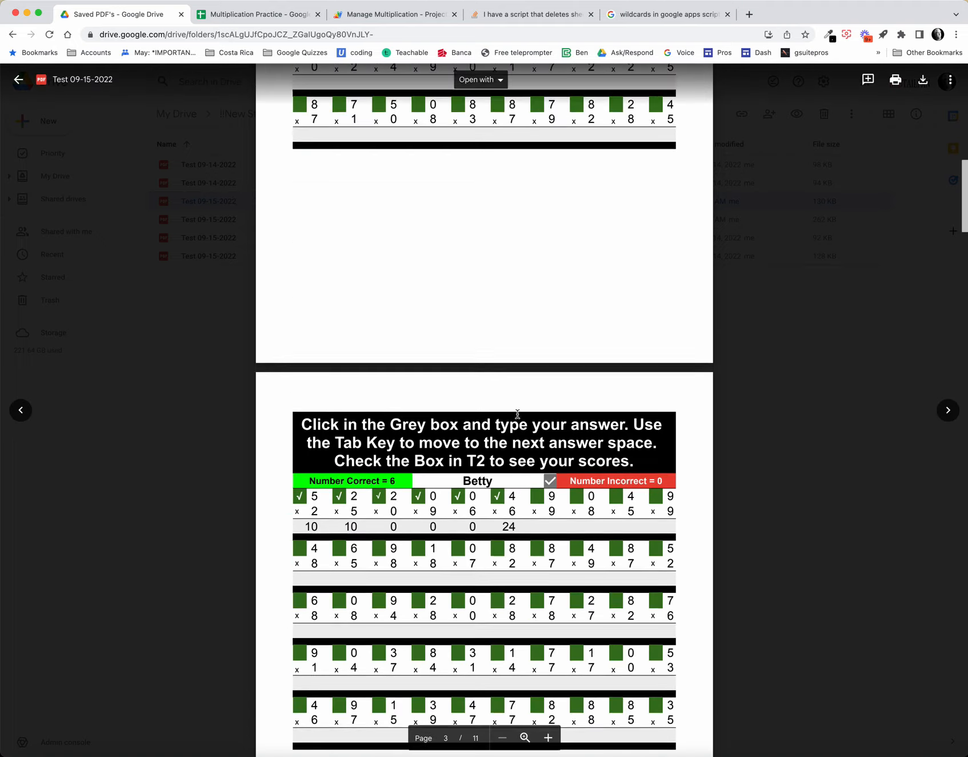
scroll(531, 360, "up", 10)
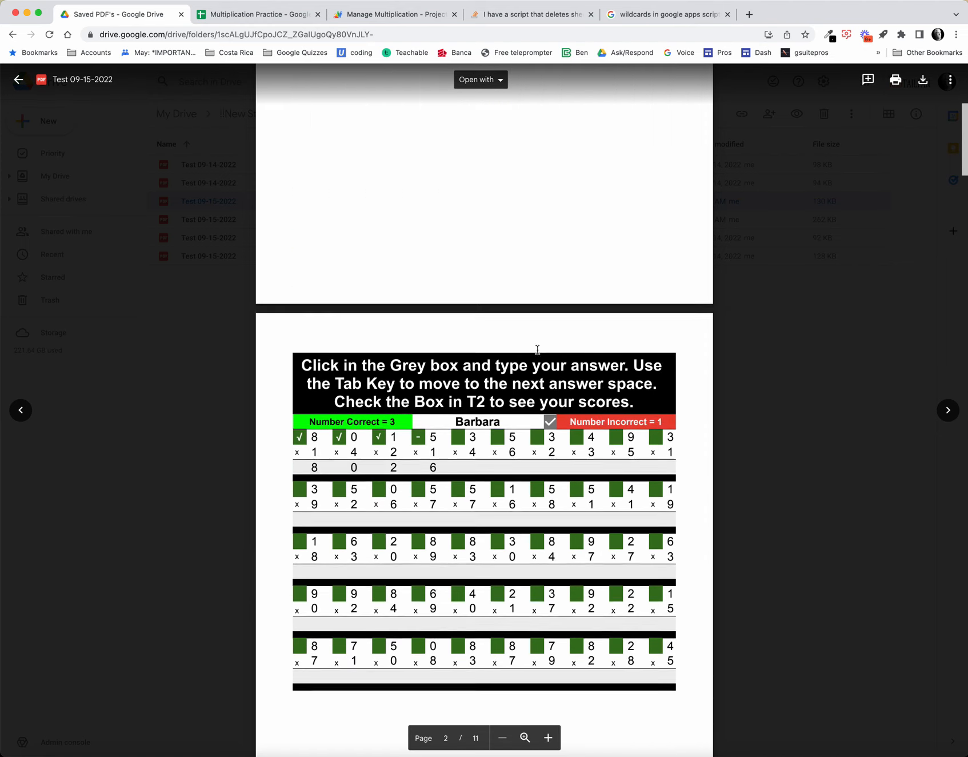
scroll(628, 444, "down", 5)
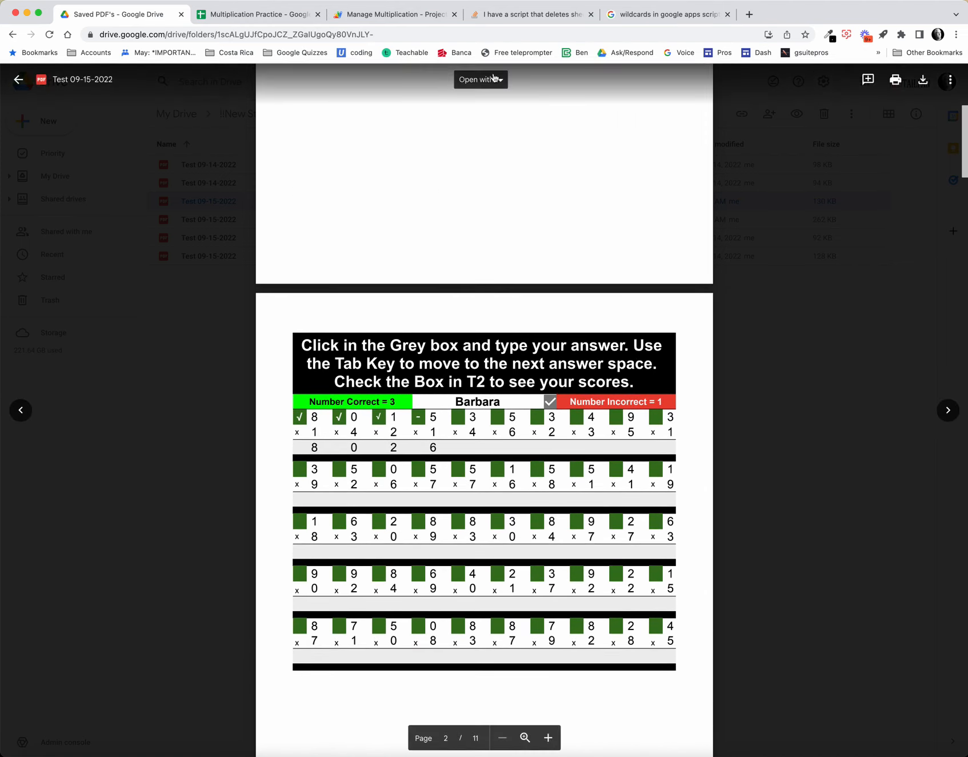
left_click(19, 79)
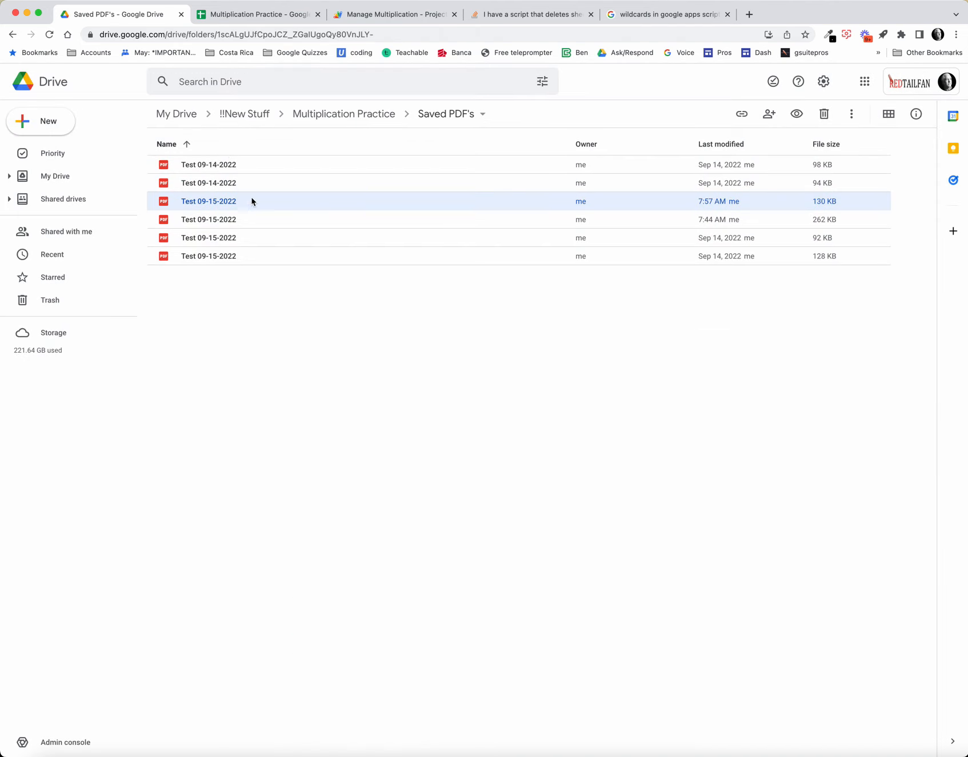
Step: Switch to the Multiplication Practice spreadsheet, unhide the Info sheet and review its folder link in E15 and folder ID formula in E16
left_click(257, 17)
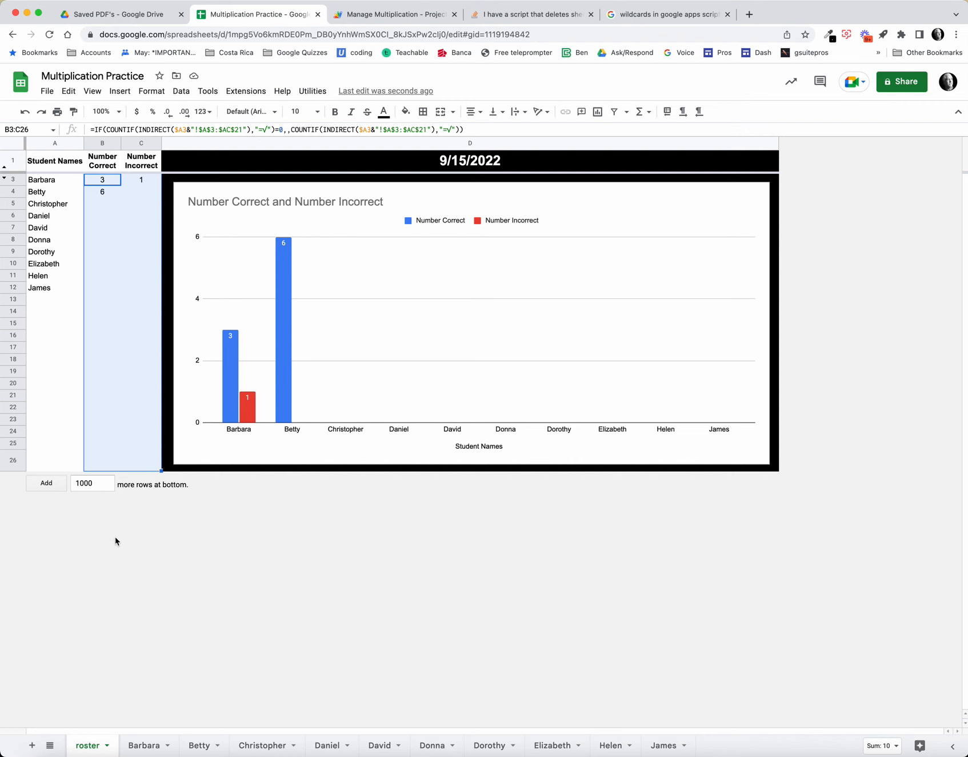
left_click(92, 91)
mouse_move(144, 175)
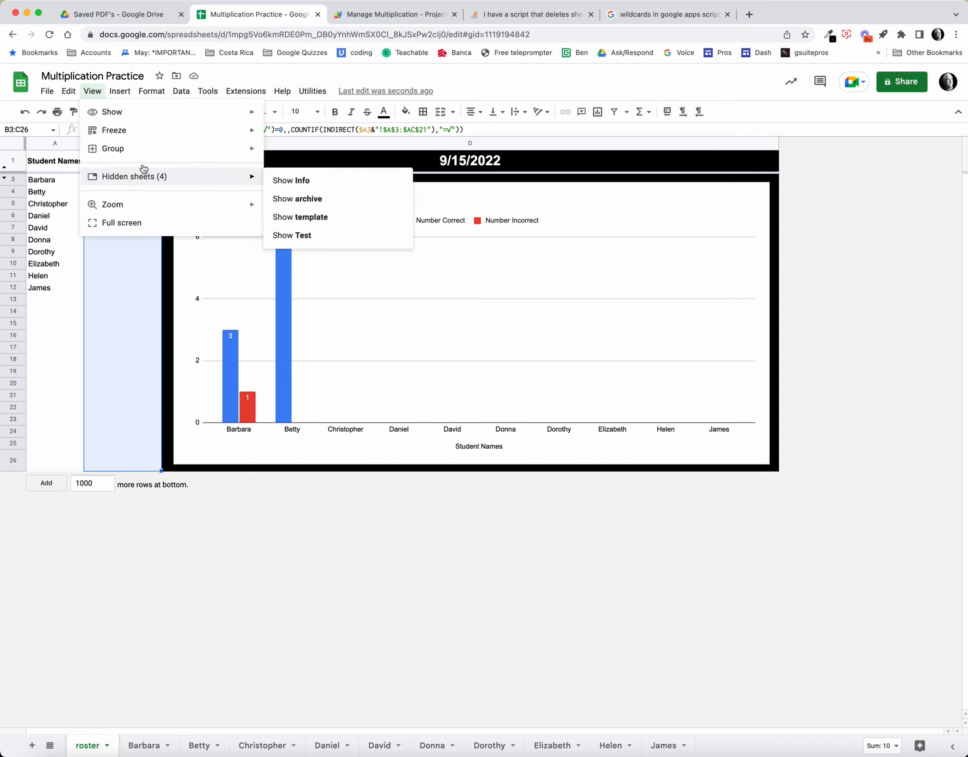
left_click(291, 180)
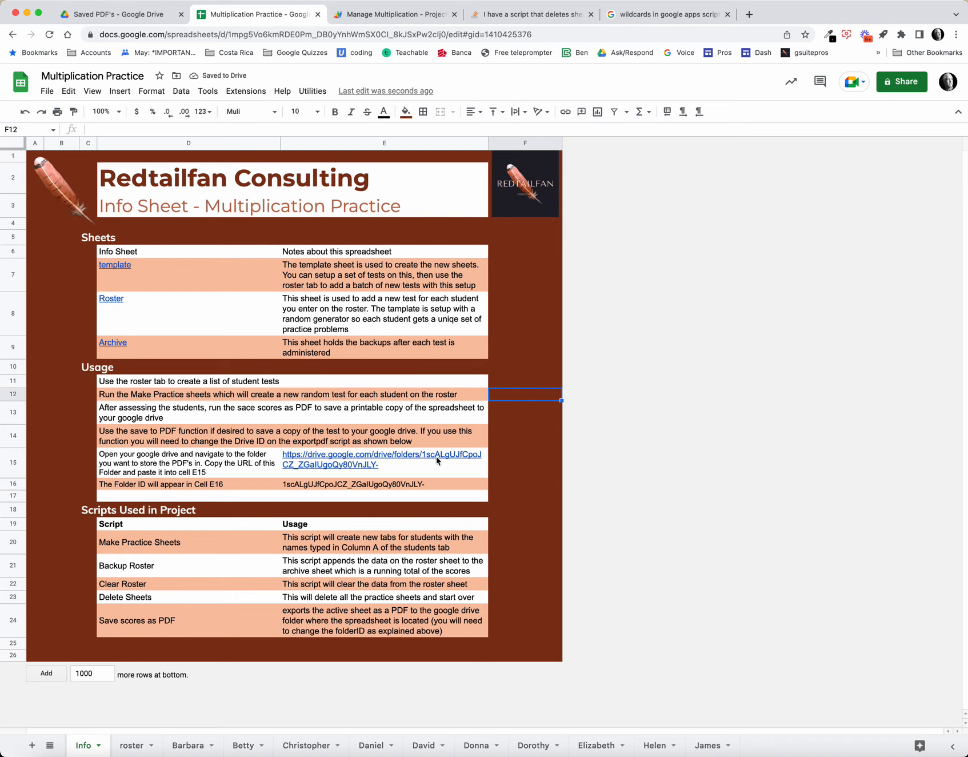
mouse_move(437, 456)
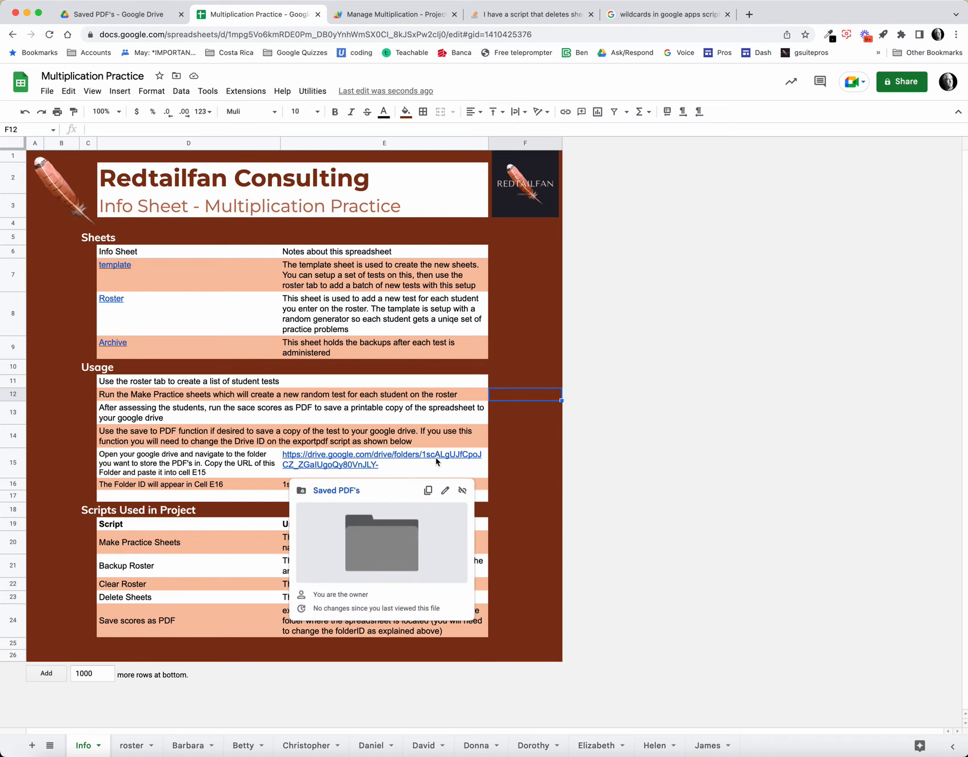
left_click(244, 486)
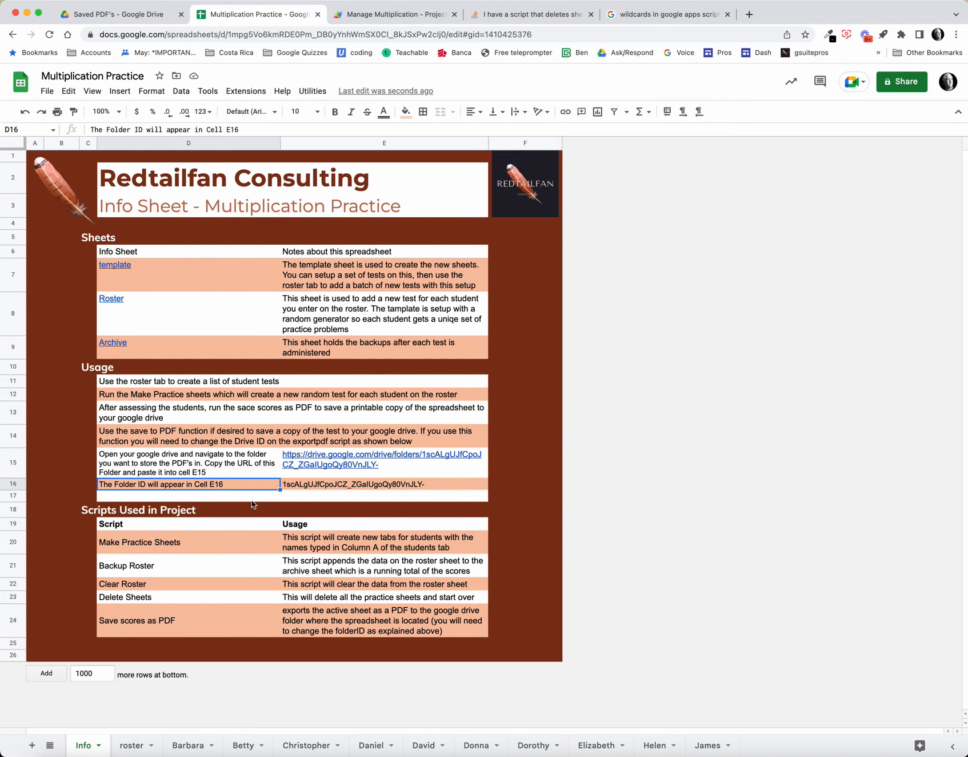
left_click(330, 484)
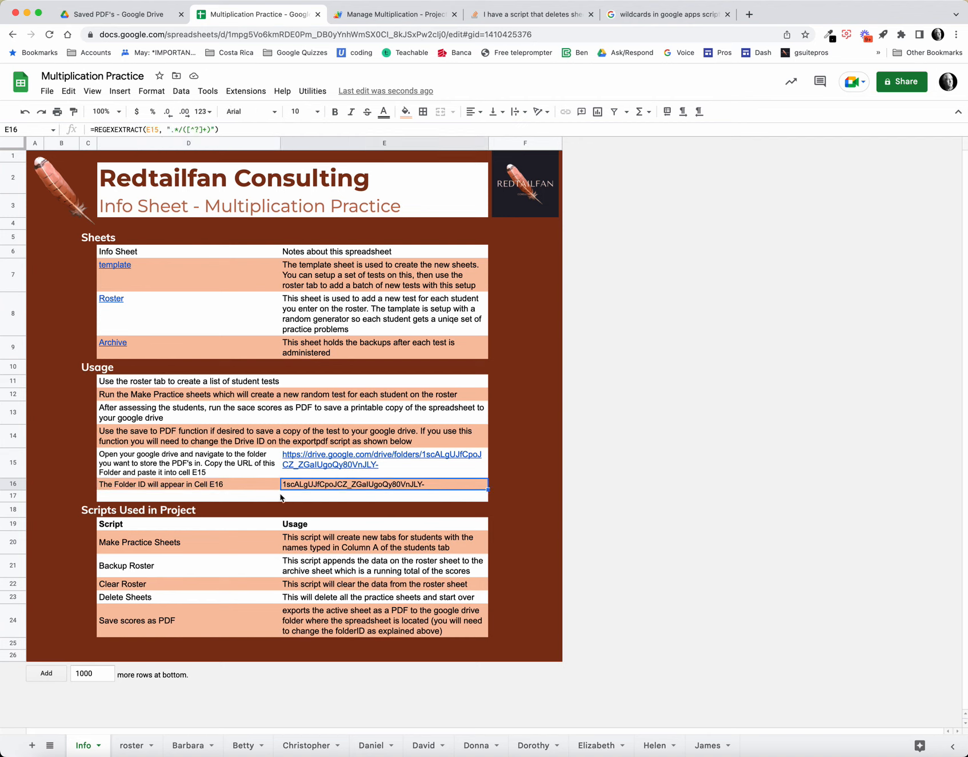
left_click(258, 485)
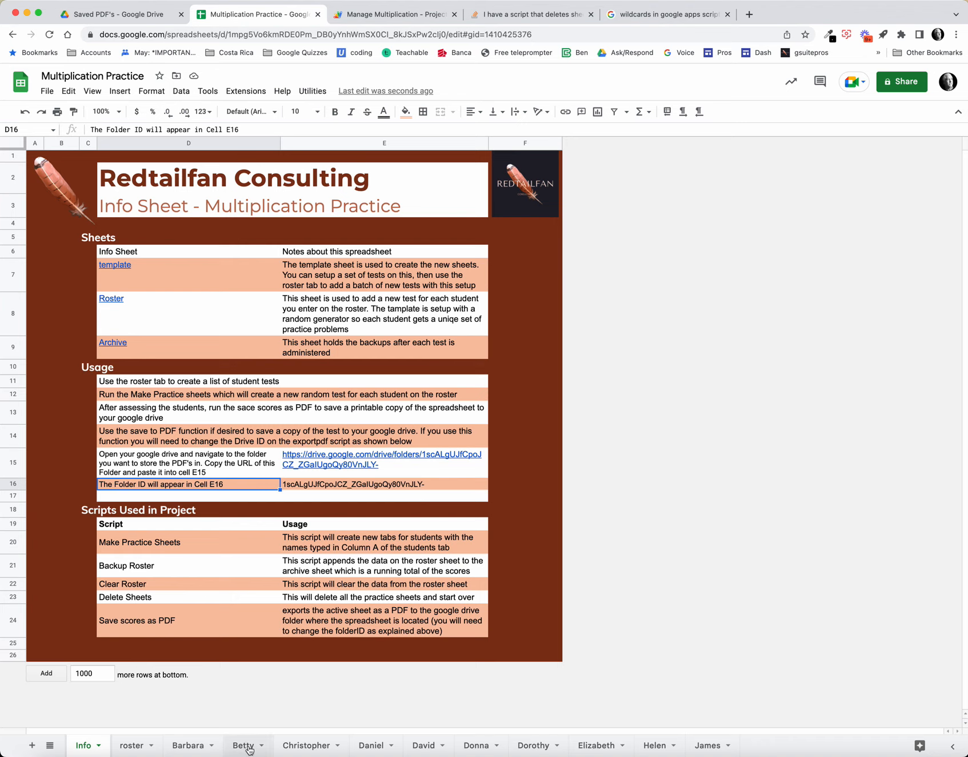
Step: Unhide the archive sheet and run the Backup Roster script to append the roster scores to it
left_click(299, 747)
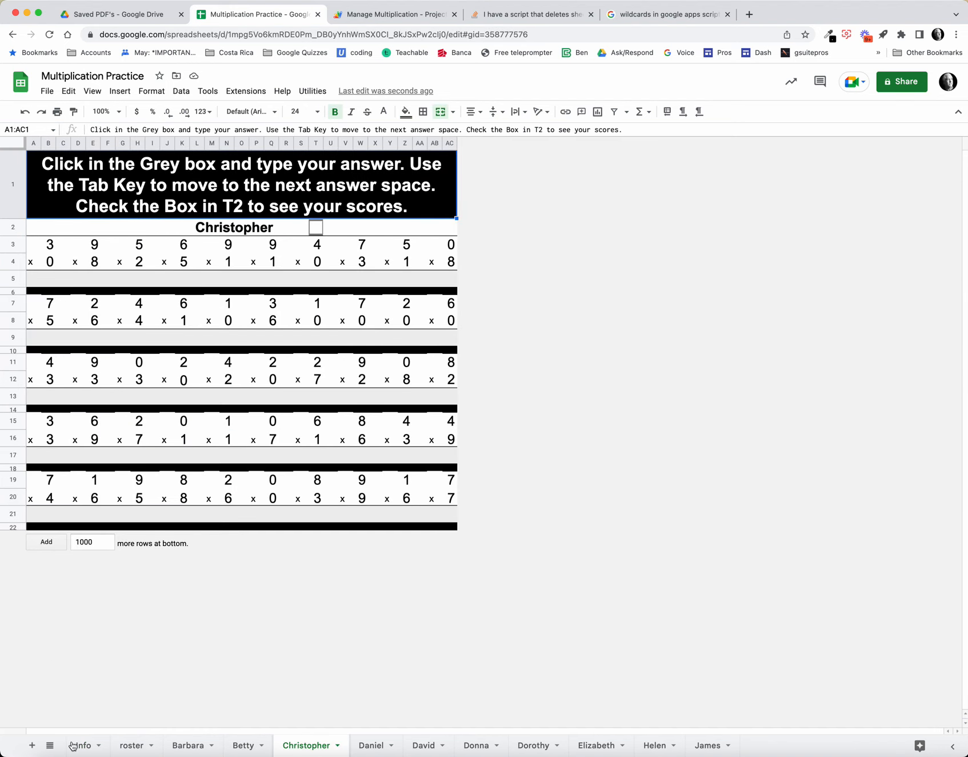
left_click(131, 745)
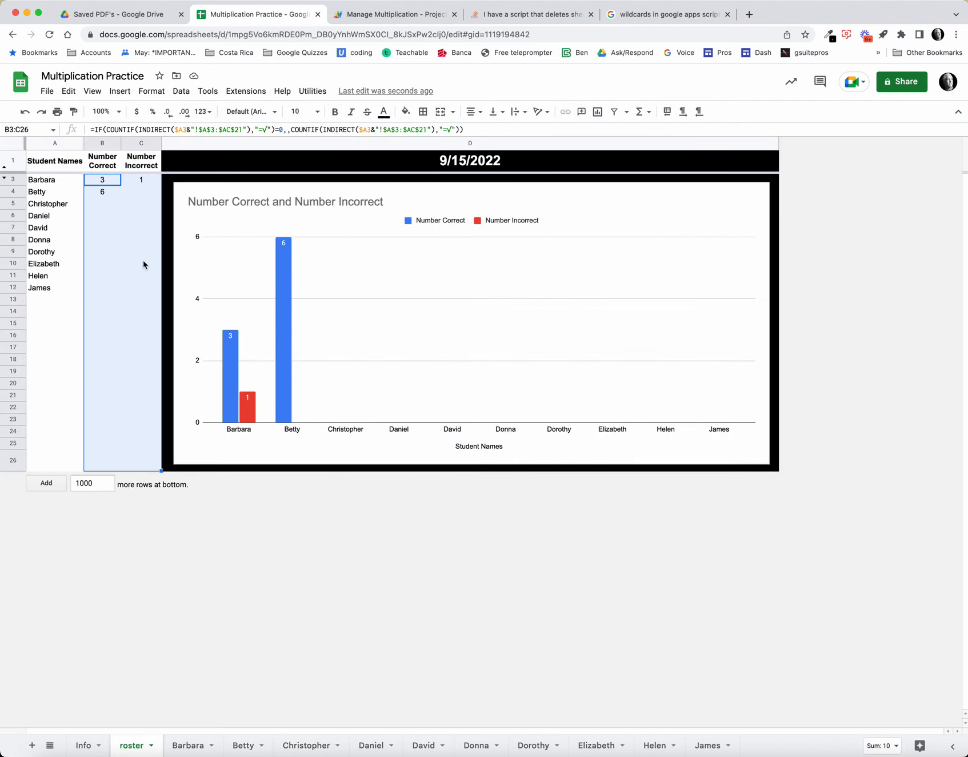
left_click(92, 91)
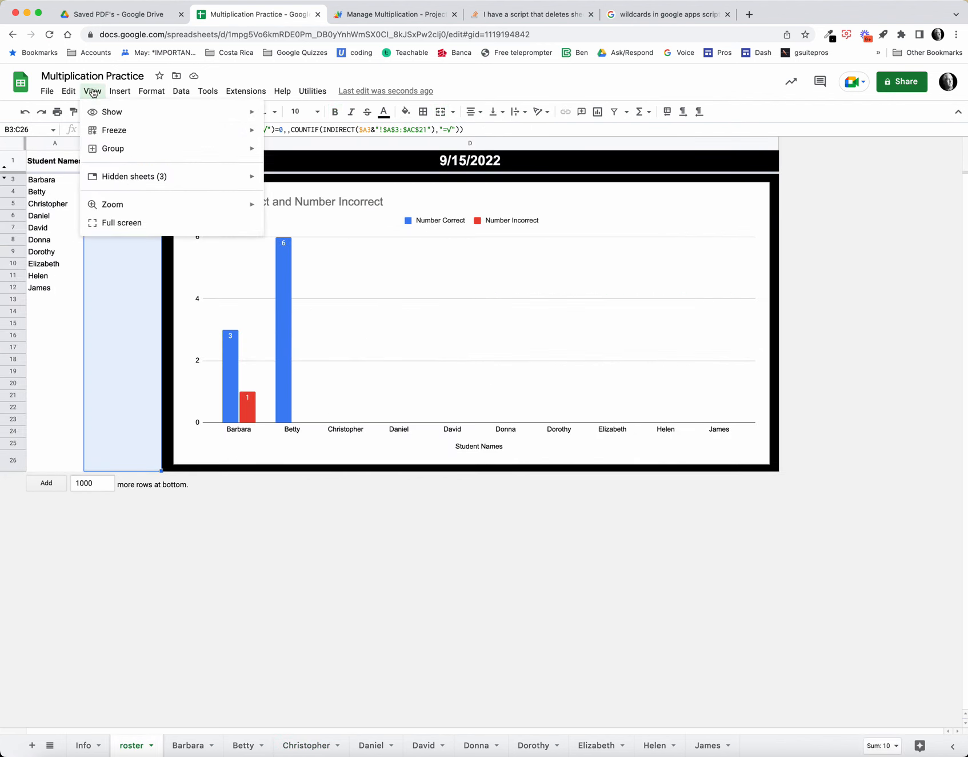
mouse_move(156, 181)
left_click(284, 182)
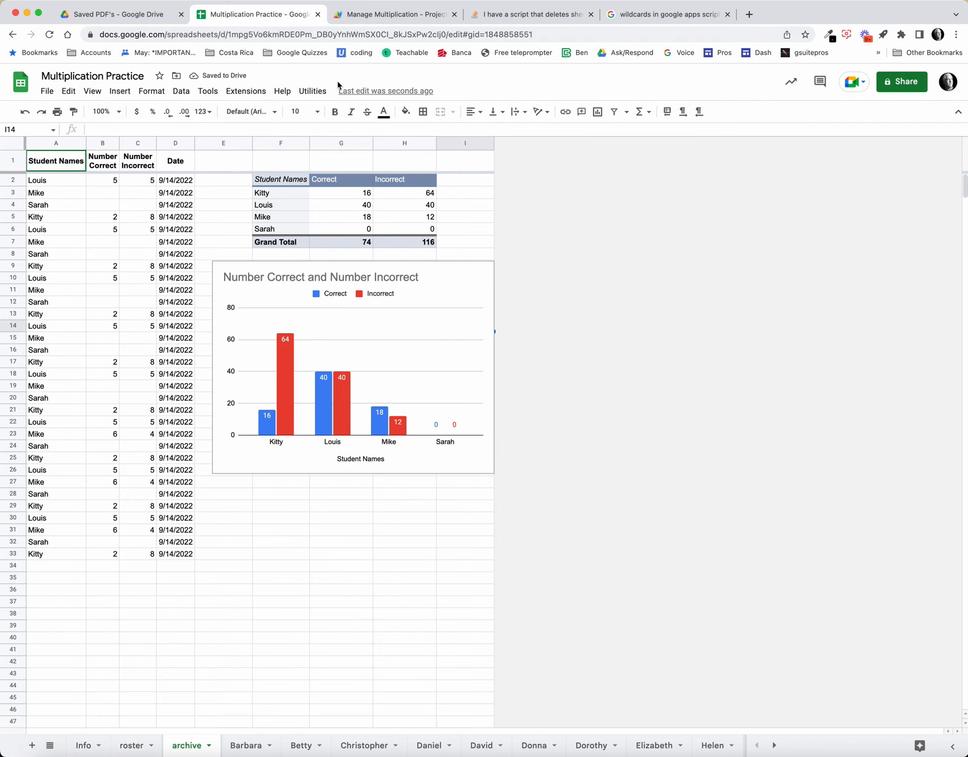
left_click(313, 91)
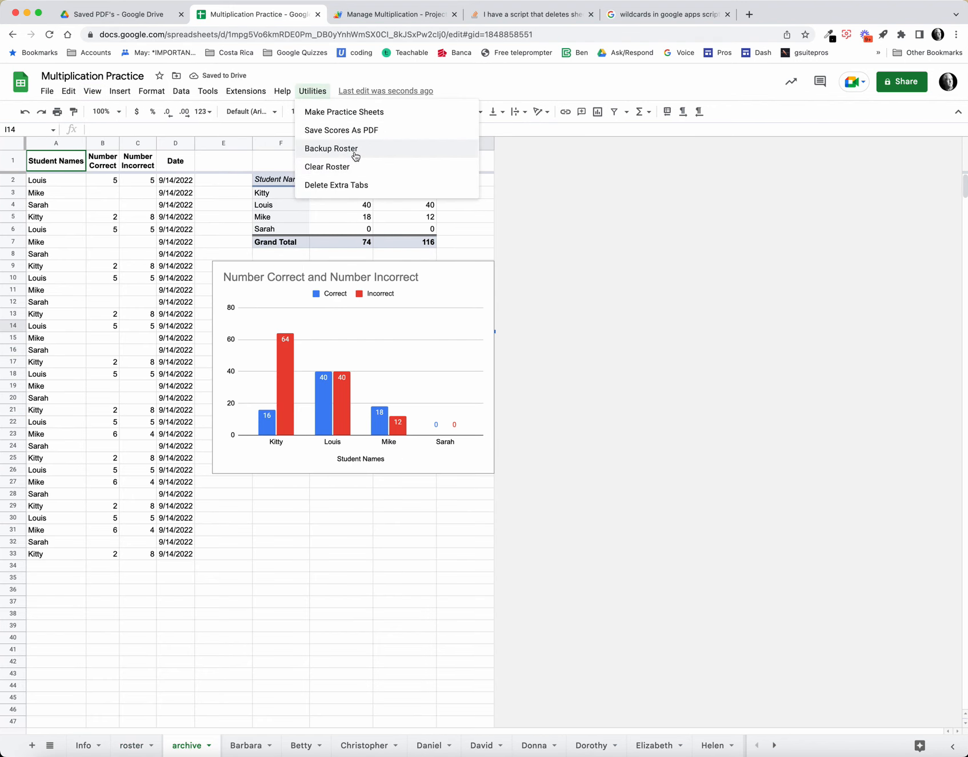
left_click(332, 149)
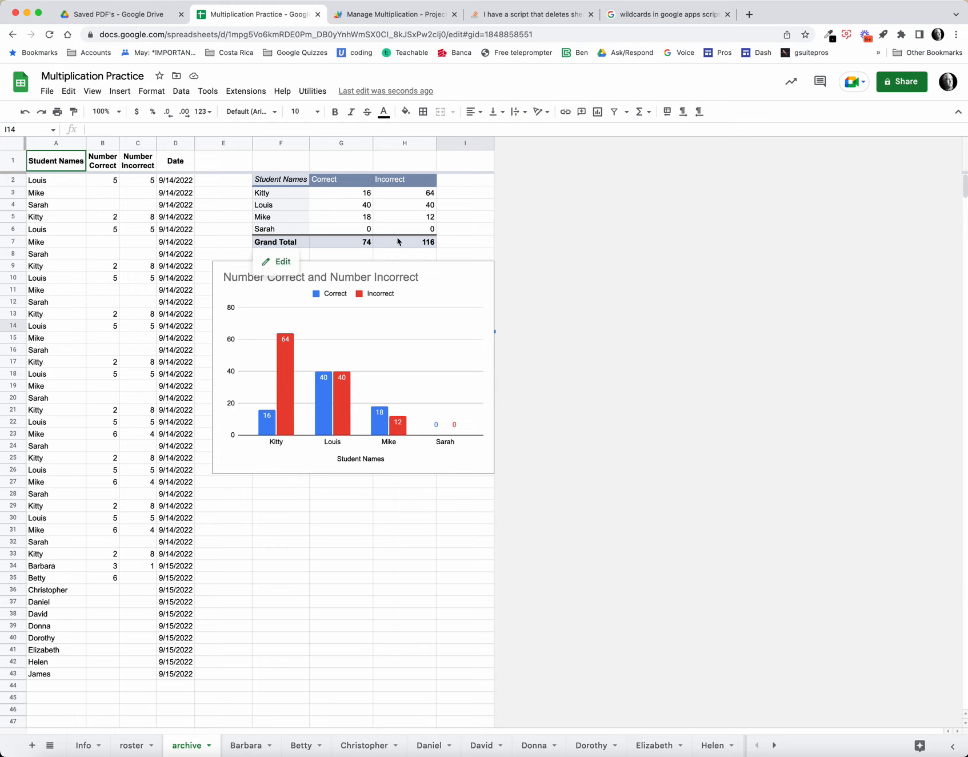
Step: Select all values in the archive pivot table's Student Names filter and move the chart down to about row 20, below the table
left_click(291, 182)
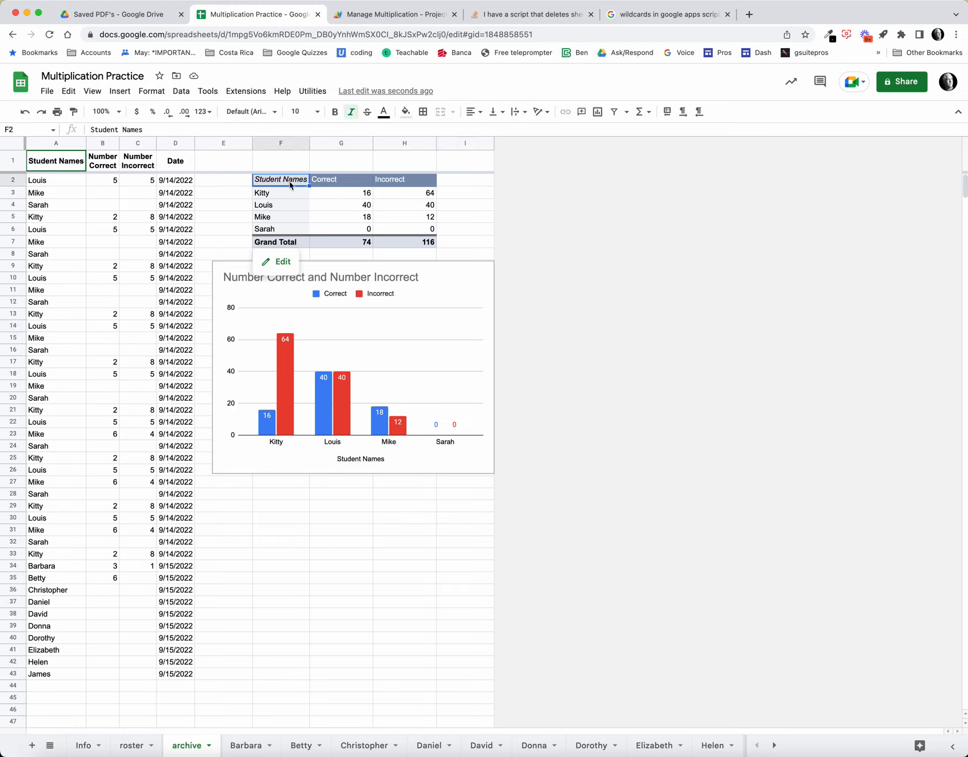
left_click(279, 263)
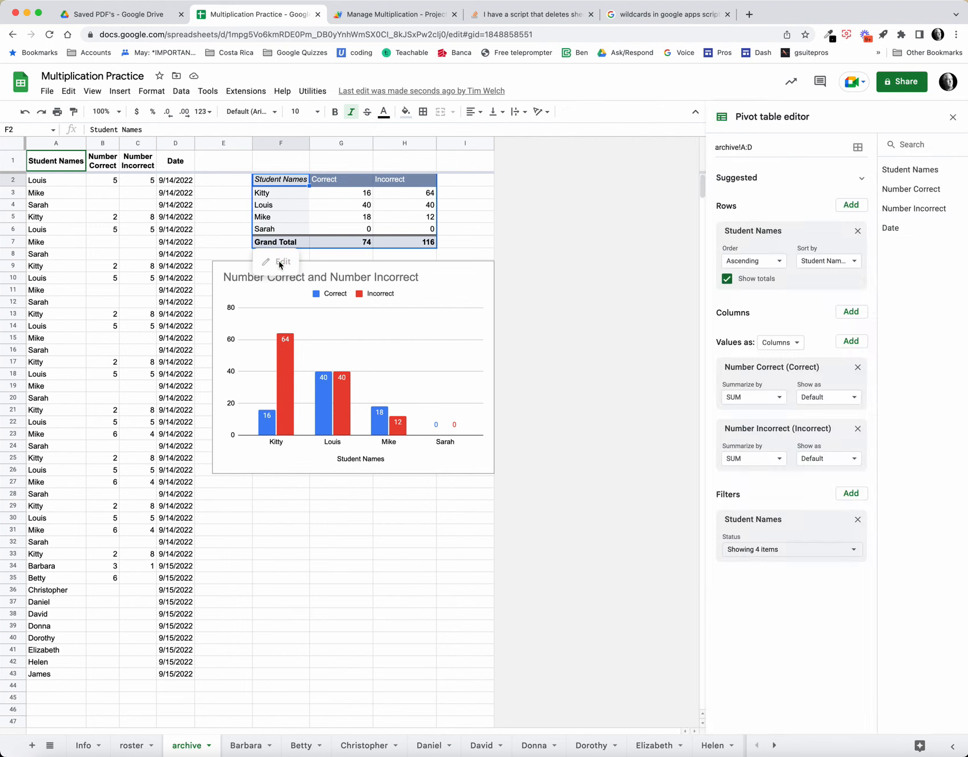
left_click(843, 552)
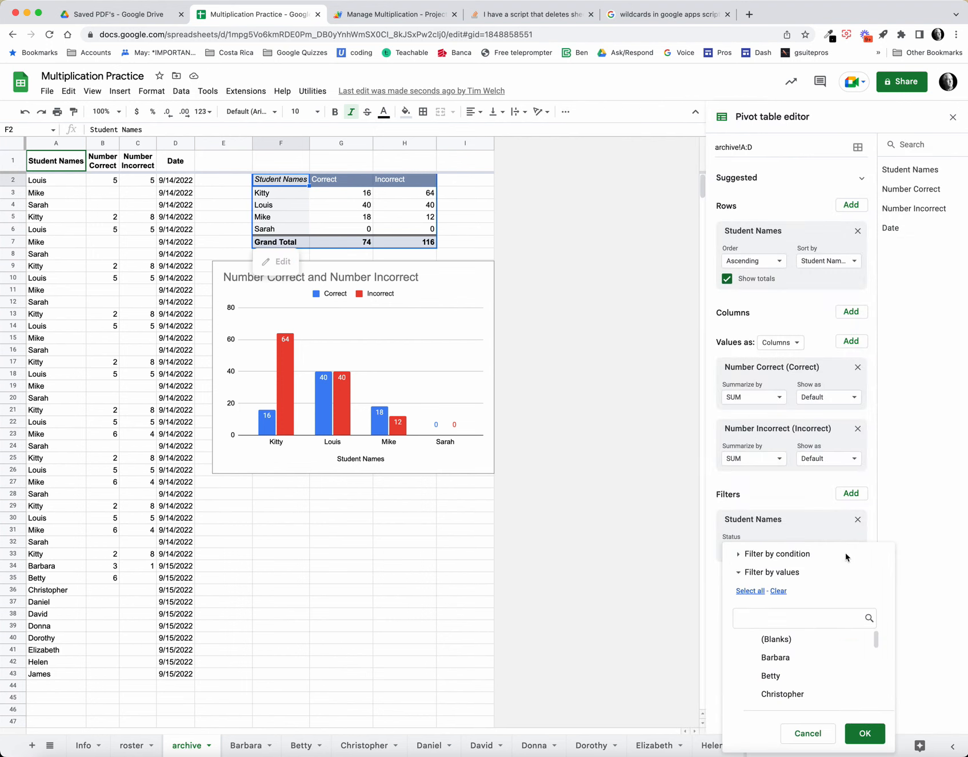
left_click(758, 592)
left_click(881, 743)
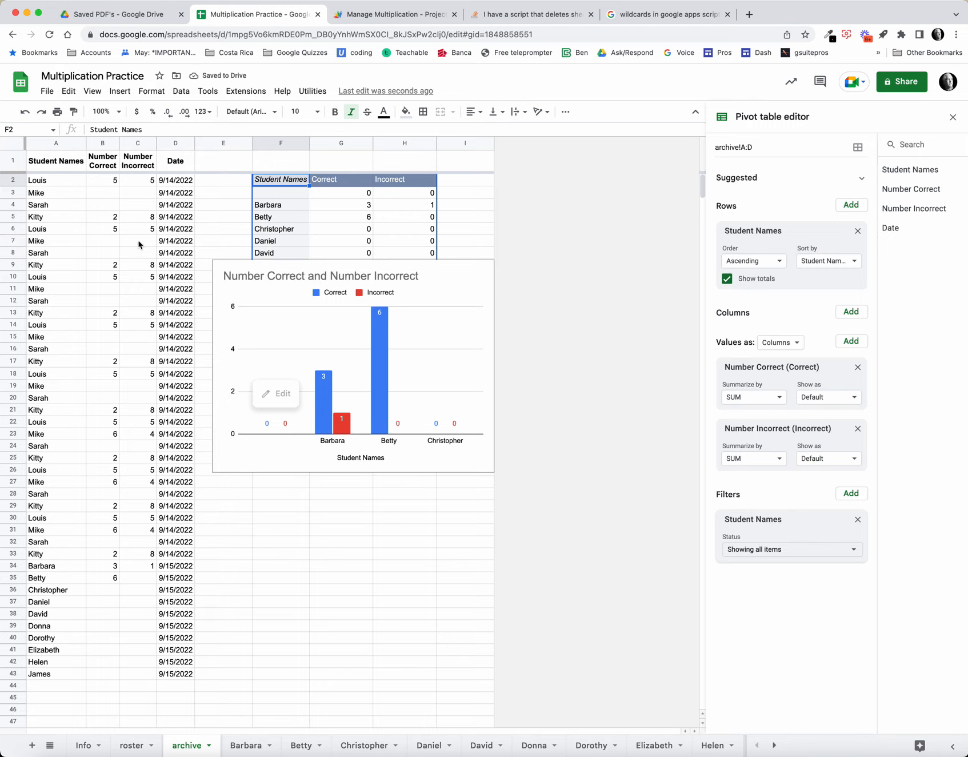
left_click(428, 275)
left_click_drag(428, 274, 422, 422)
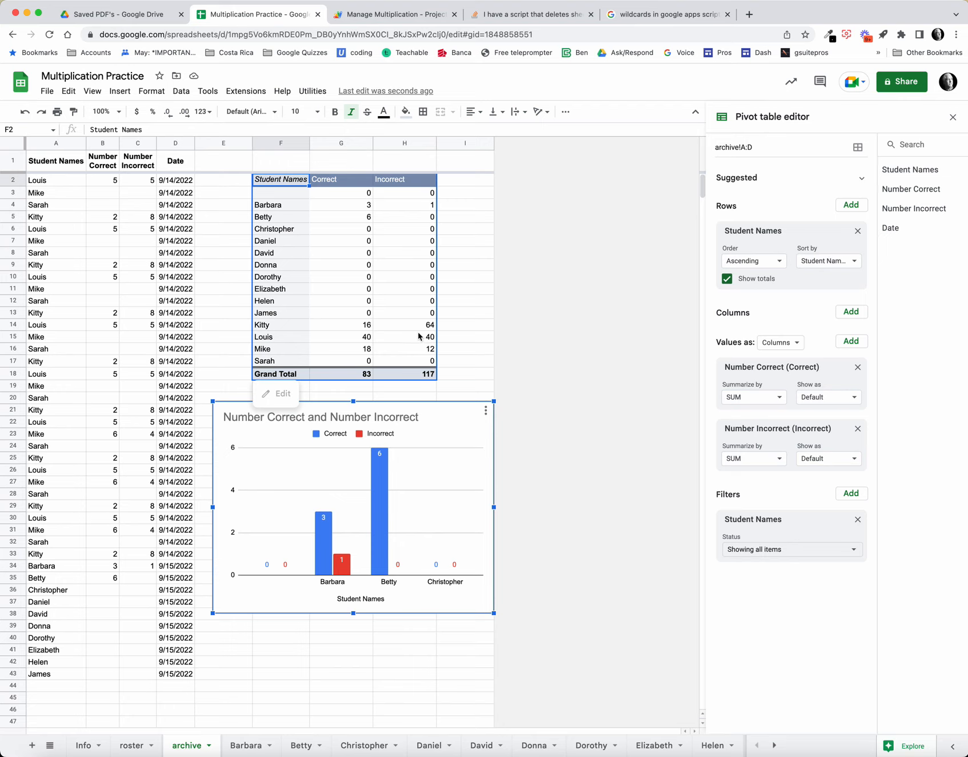
Step: Set the data range of the archive's Number Correct and Number Incorrect chart to F2:H17, and hide the archive sheet
double_click(451, 452)
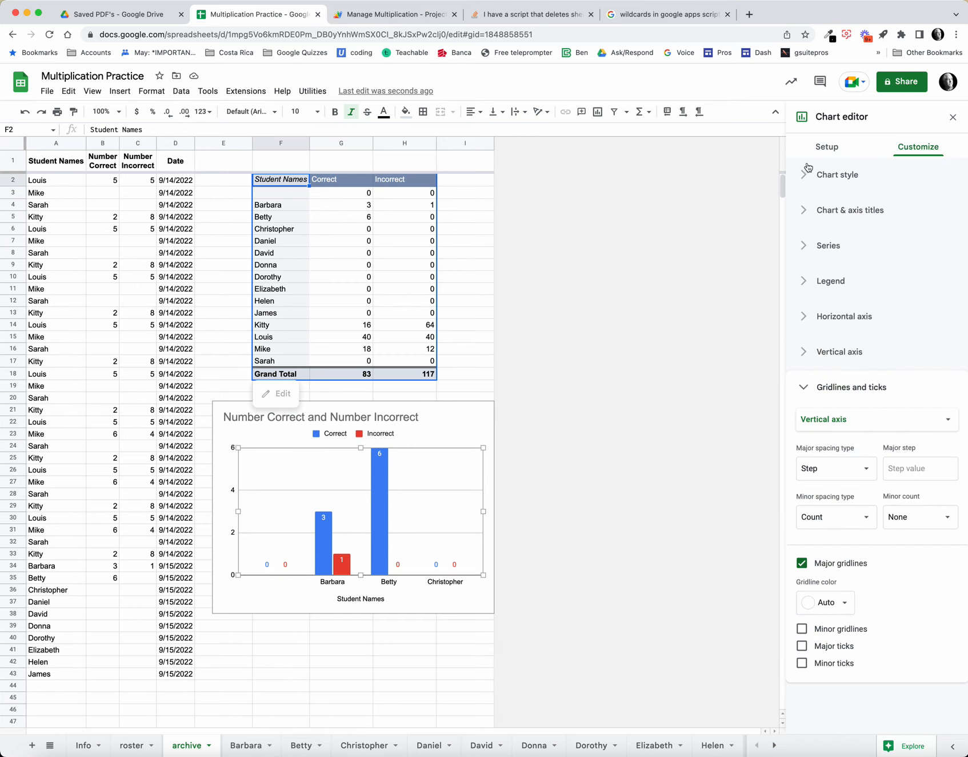
left_click(826, 148)
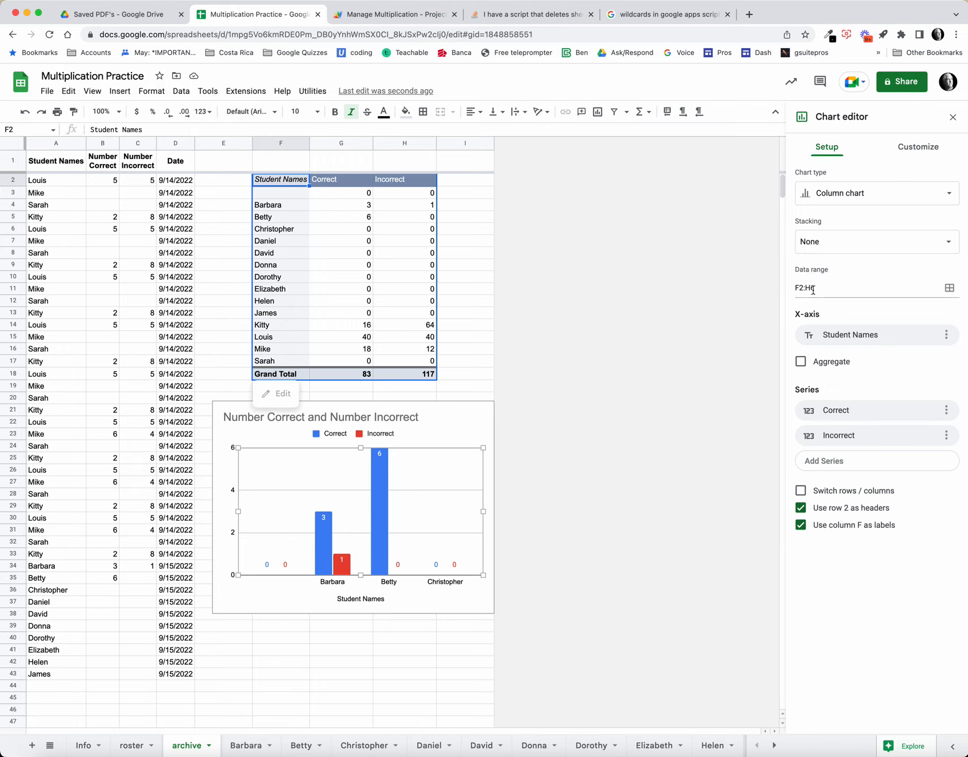
left_click_drag(809, 289, 824, 287)
type("17")
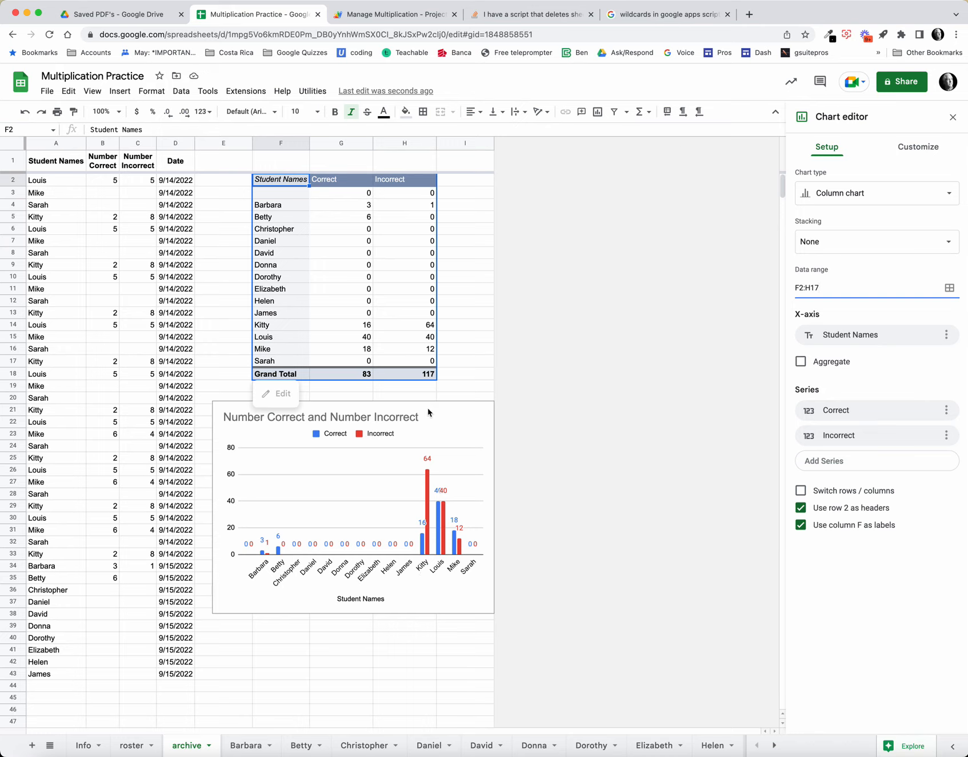
left_click(210, 744)
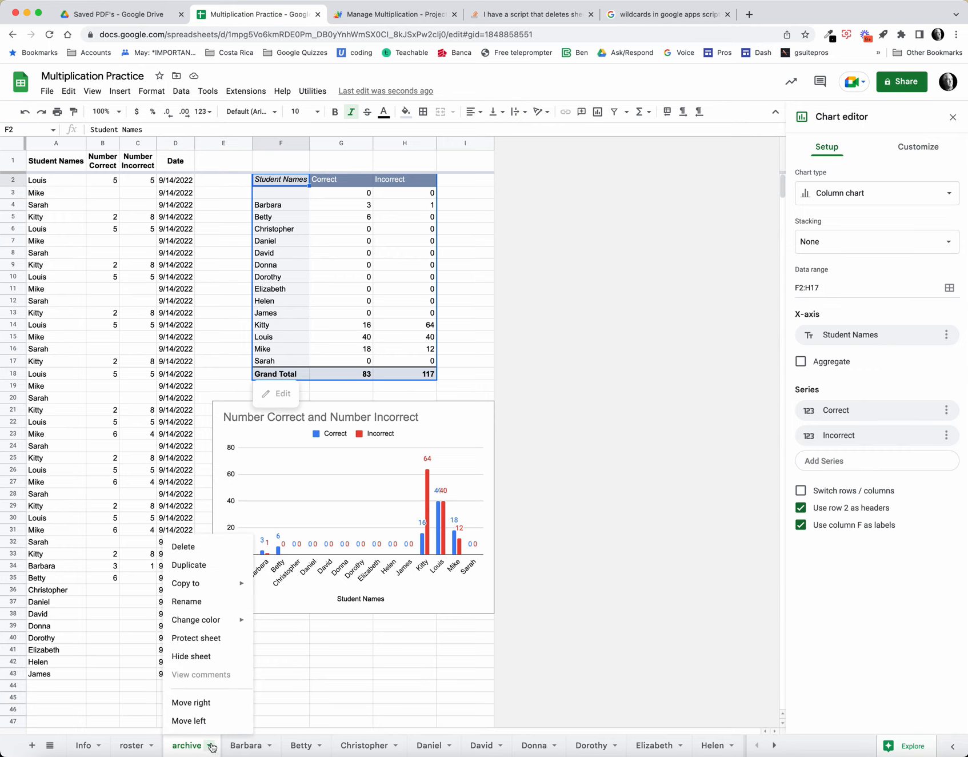
left_click(212, 657)
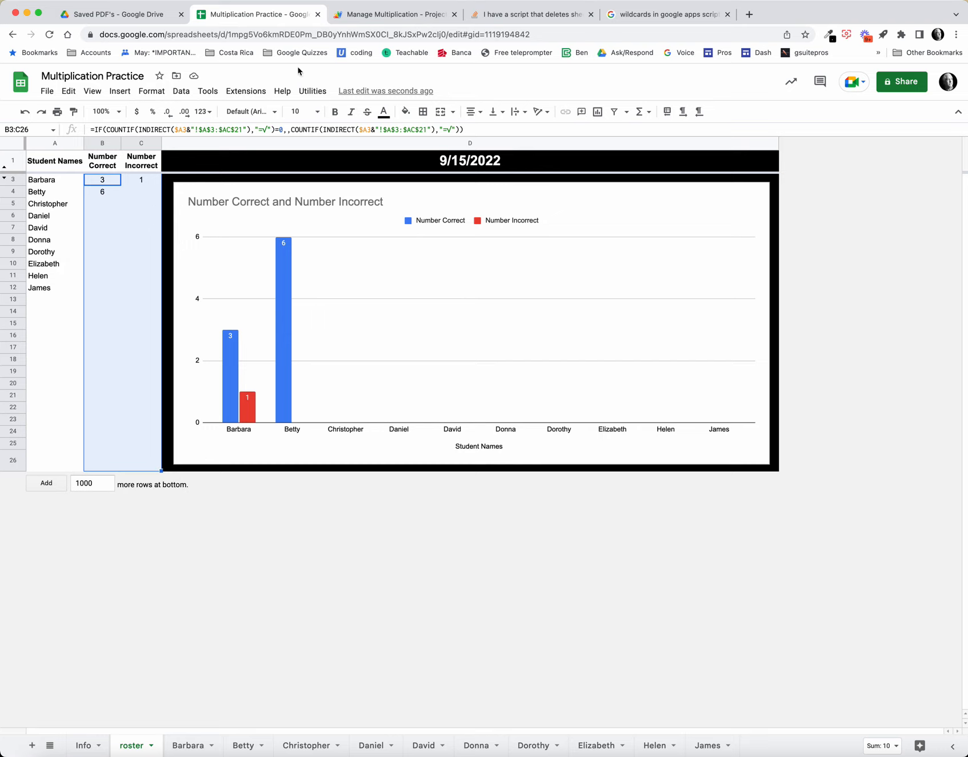
Step: Run the Delete Extra Tabs script to remove the student sheets and the Clear Roster script to empty the roster
left_click(320, 95)
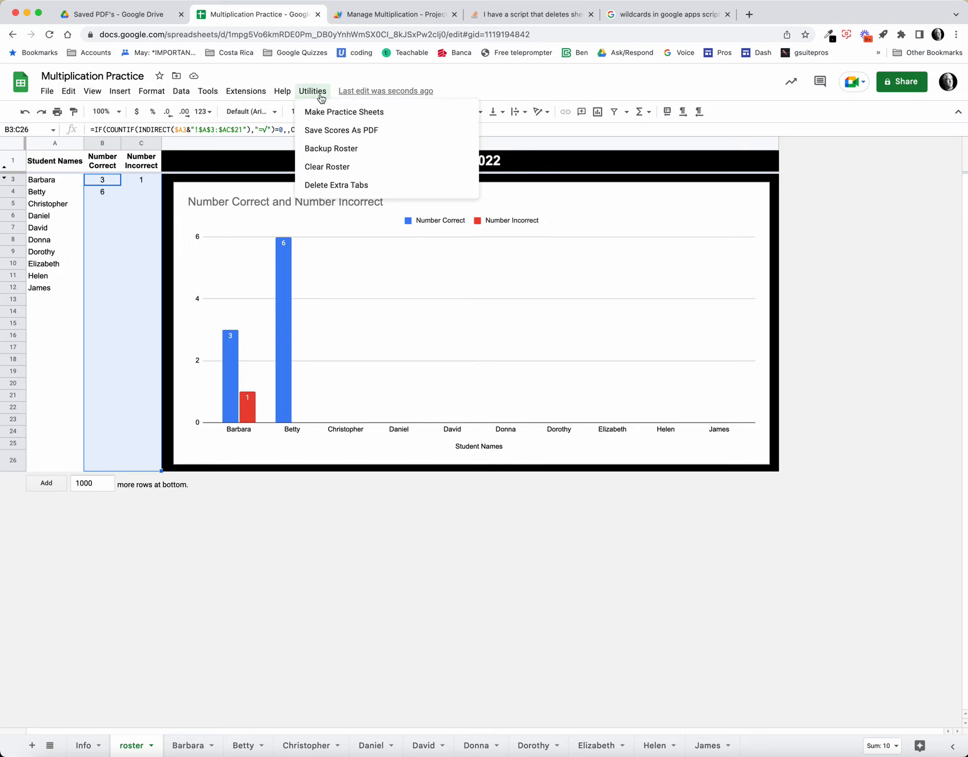
left_click(341, 185)
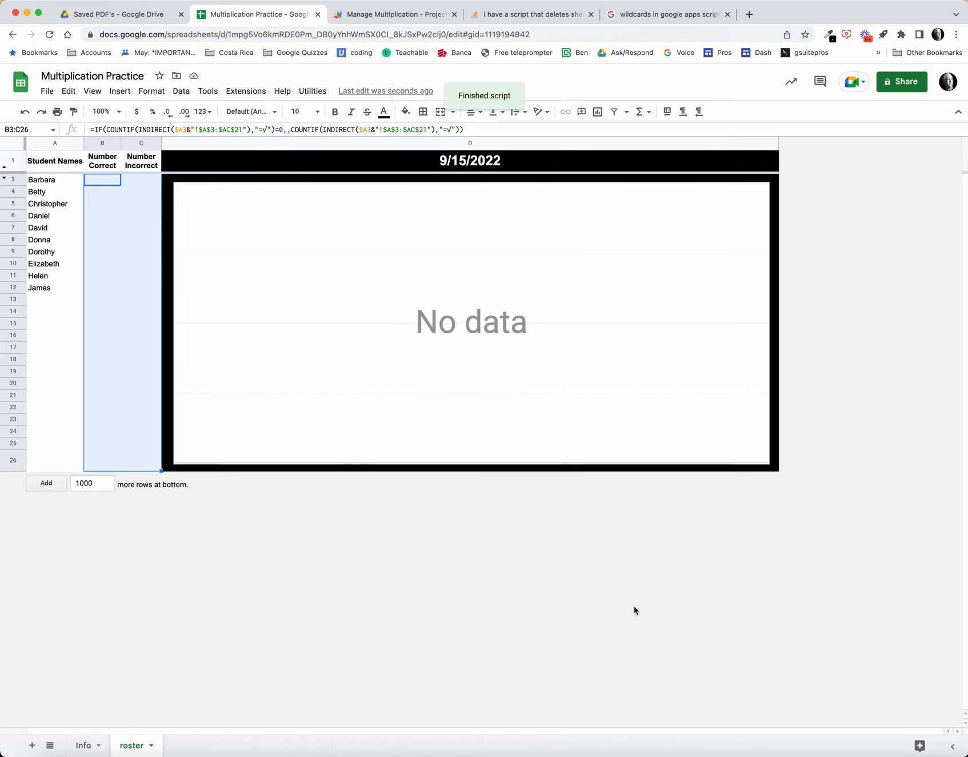
left_click(312, 91)
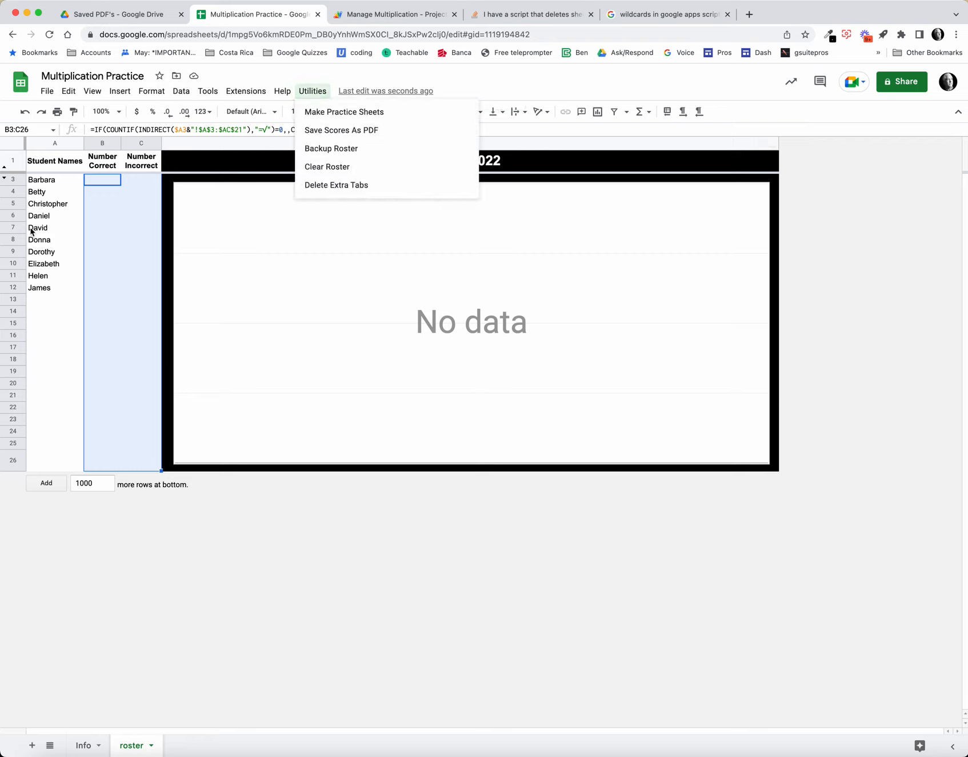
left_click(339, 167)
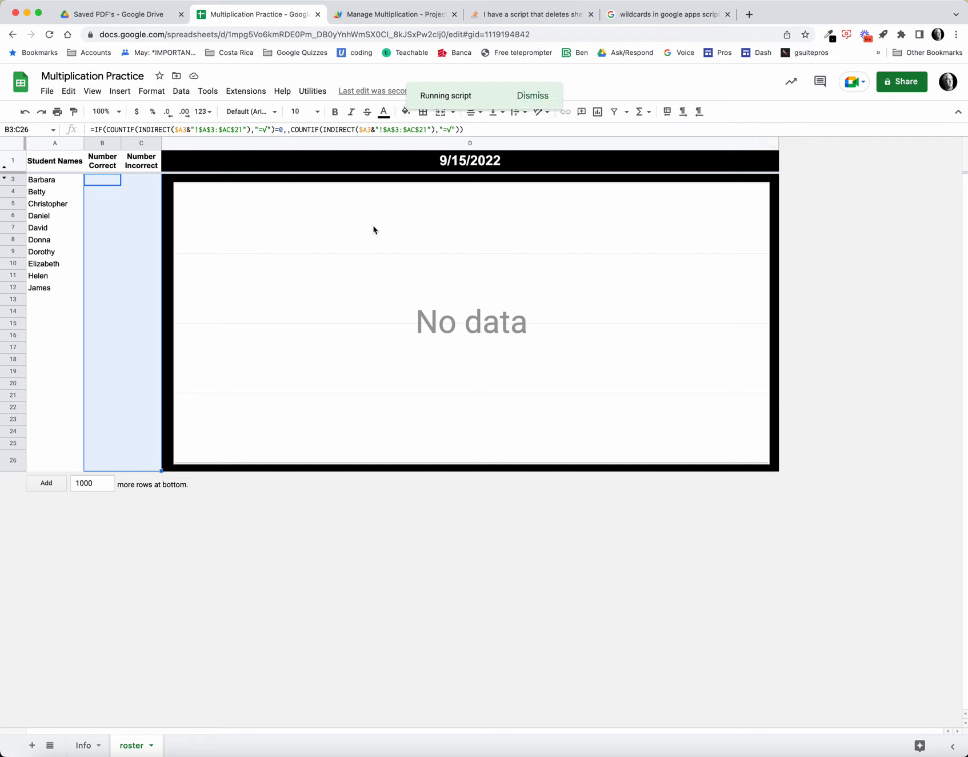
left_click(437, 468)
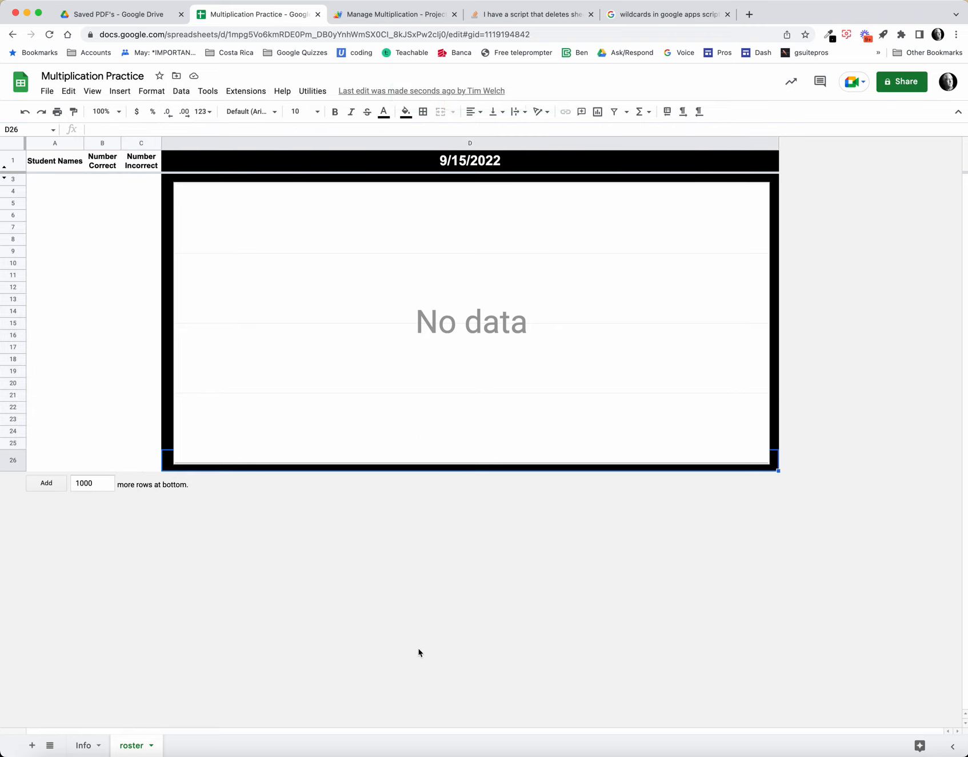
Step: Unhide the archive, template and Test sheets
left_click(92, 91)
mouse_move(166, 182)
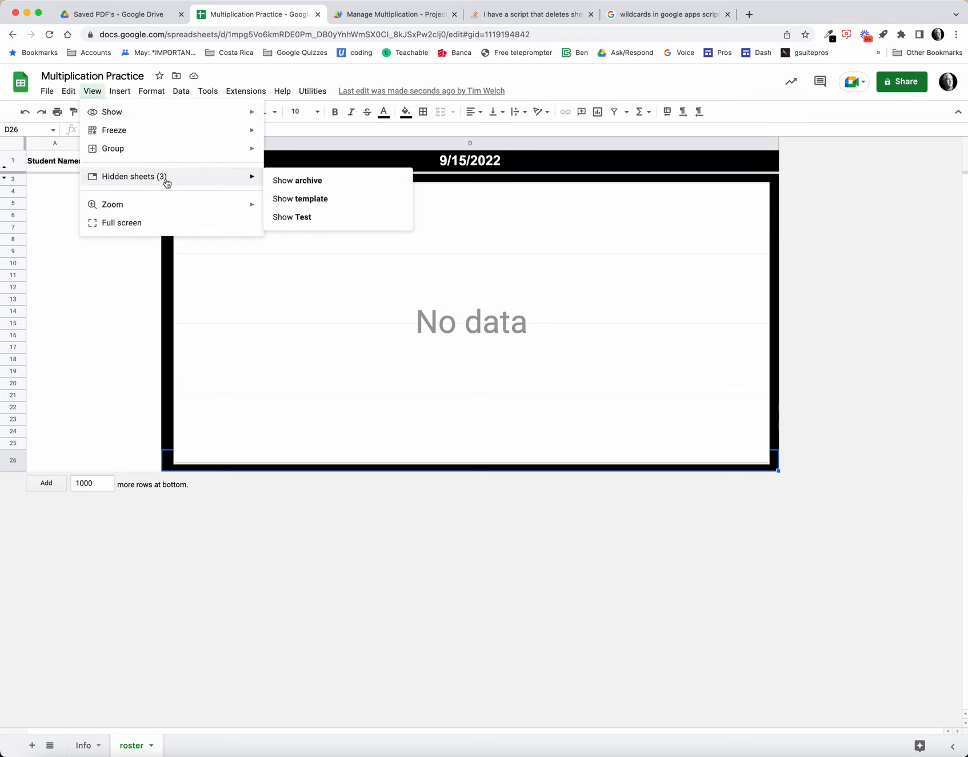
left_click(313, 182)
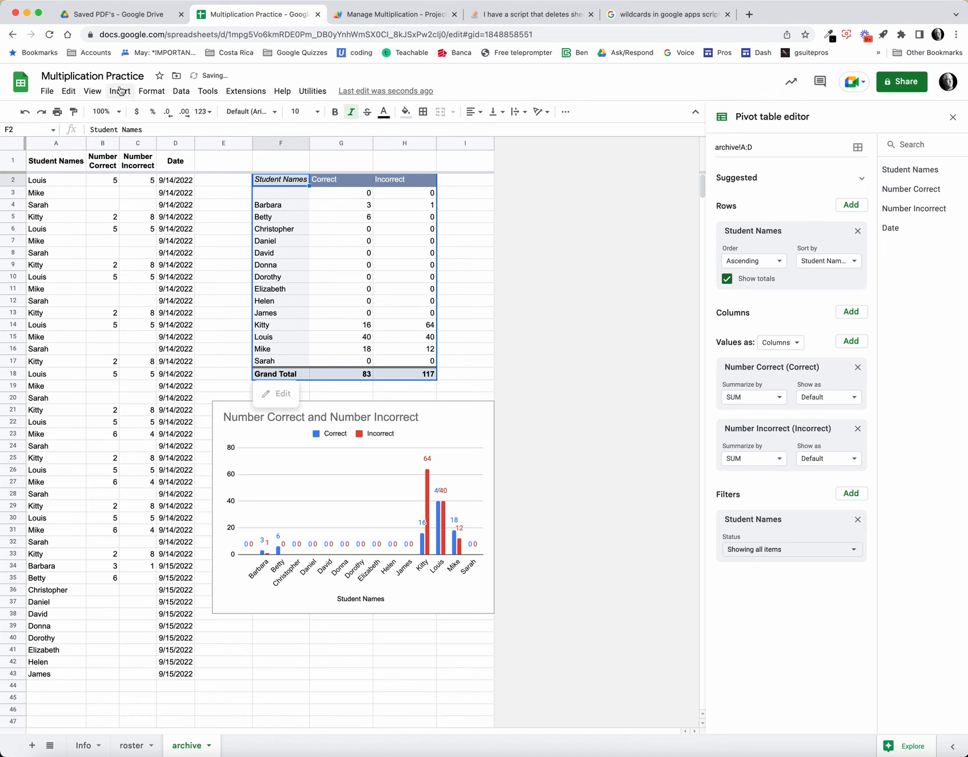
left_click(92, 91)
mouse_move(190, 172)
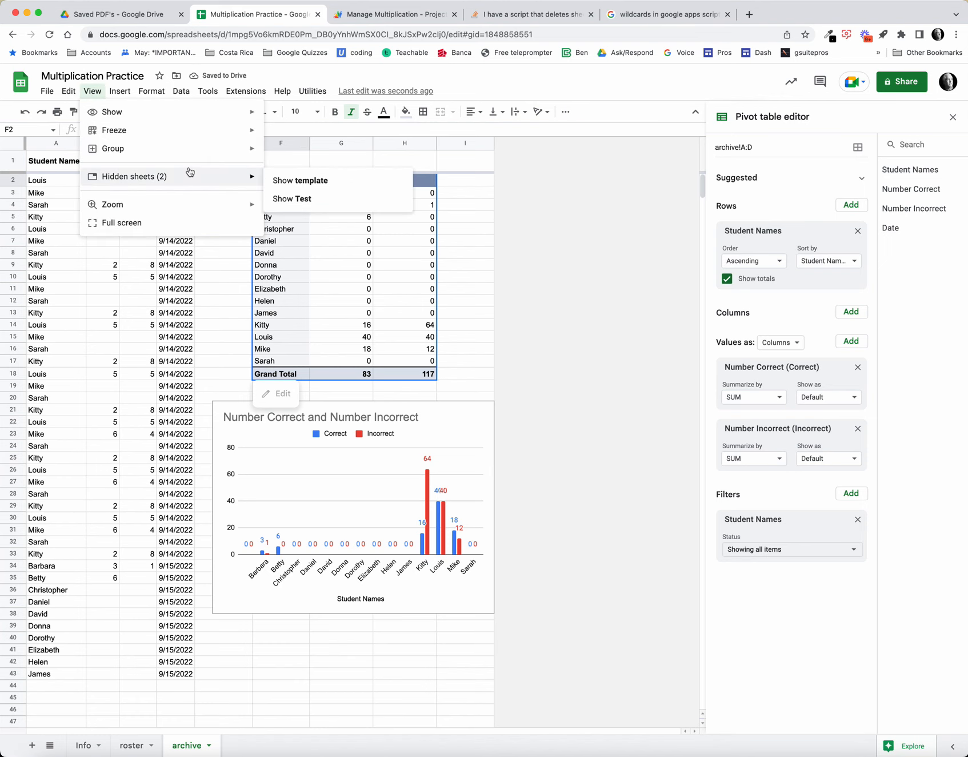
left_click(293, 180)
left_click(91, 93)
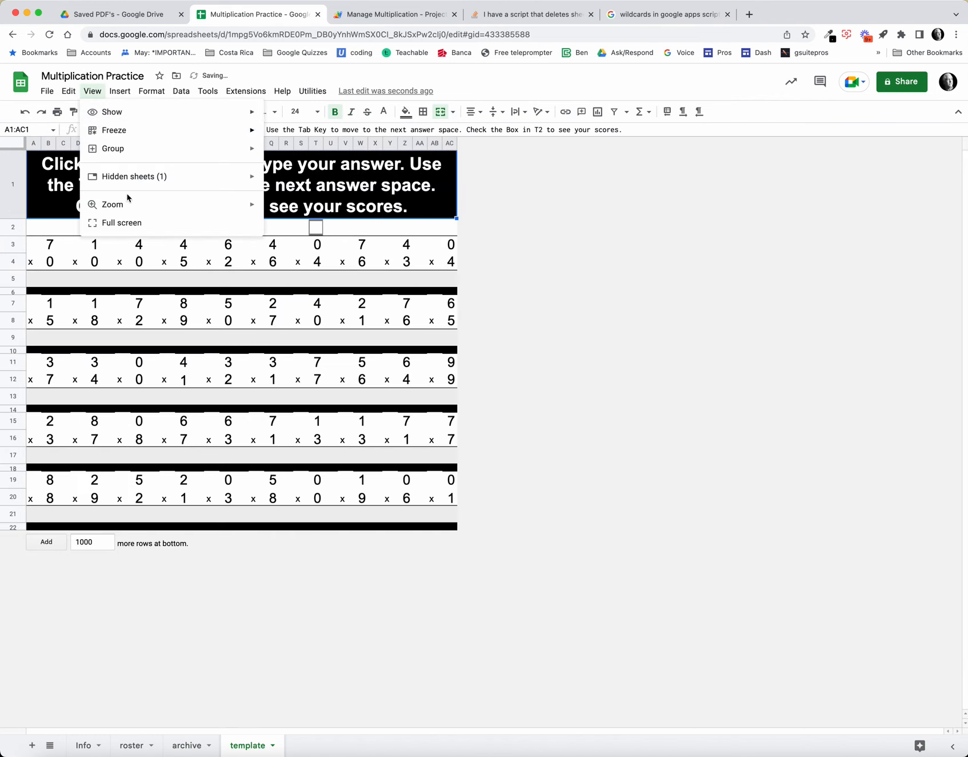
mouse_move(209, 176)
left_click(291, 180)
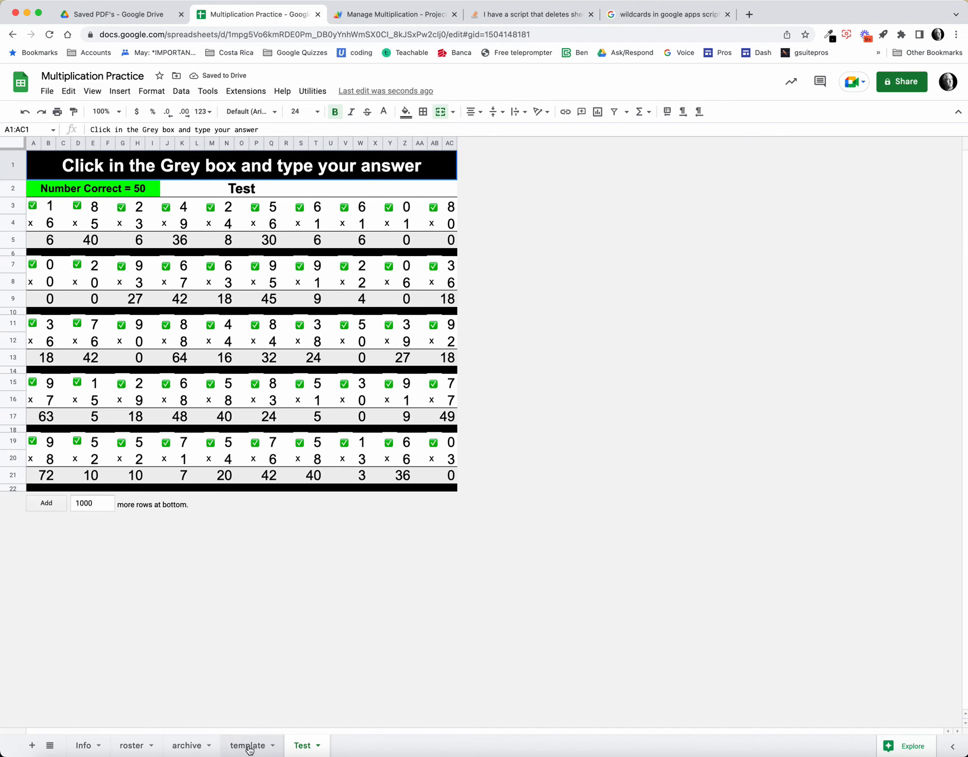
Step: Unhide row 2 on the roster sheet and review the Test entry's score formulas in B2 and C2
left_click(126, 746)
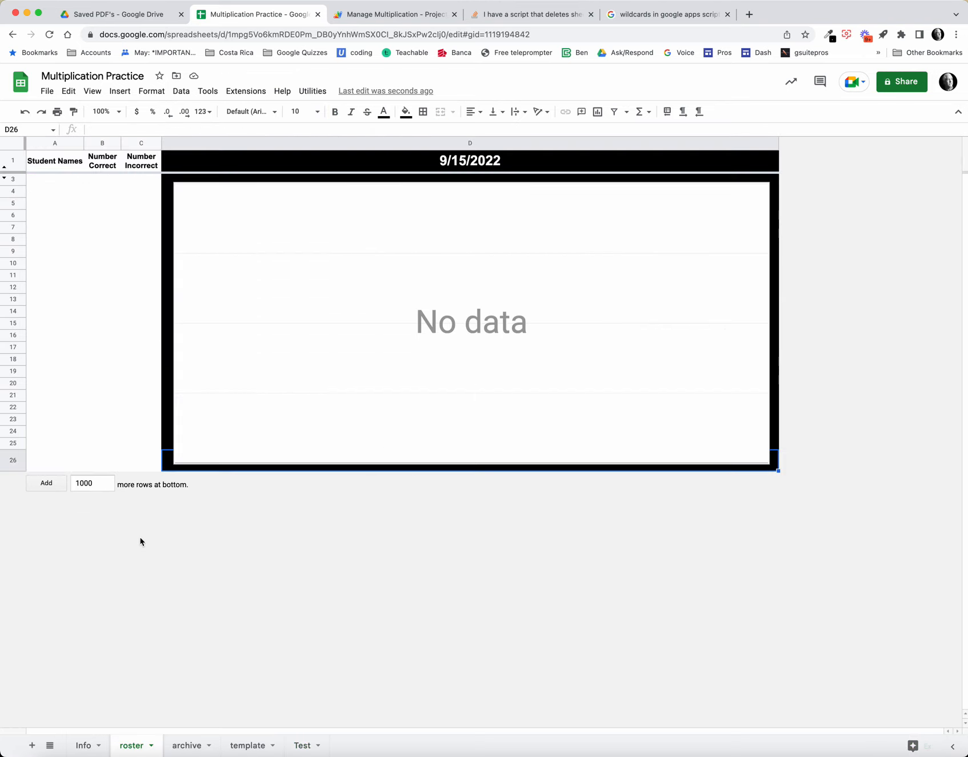
left_click(4, 180)
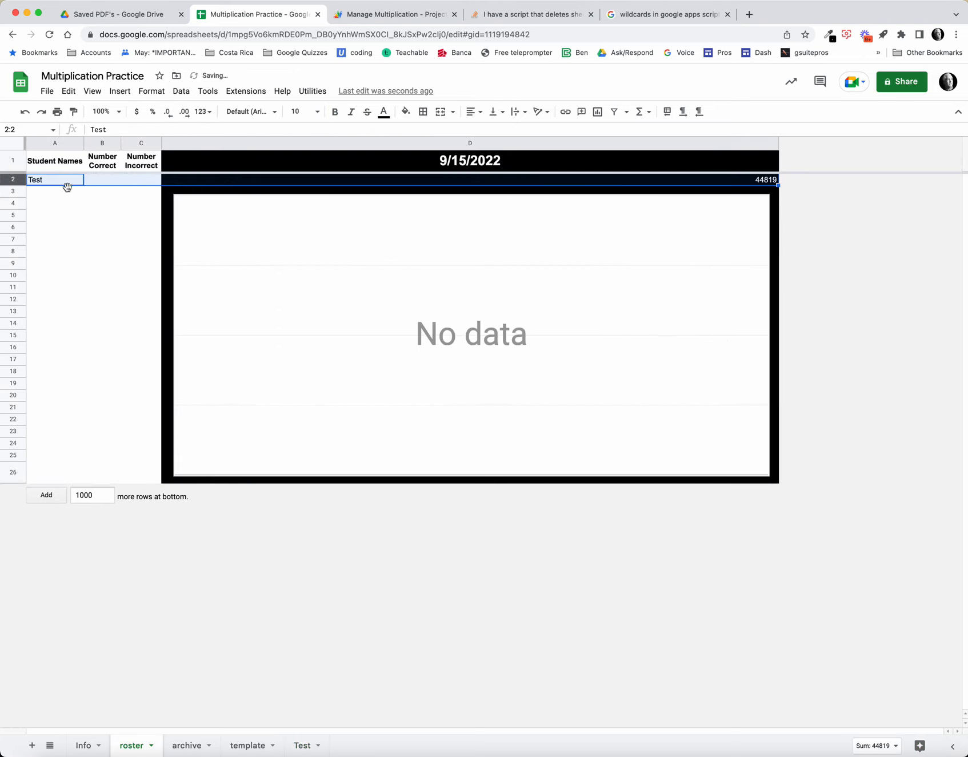
left_click(106, 180)
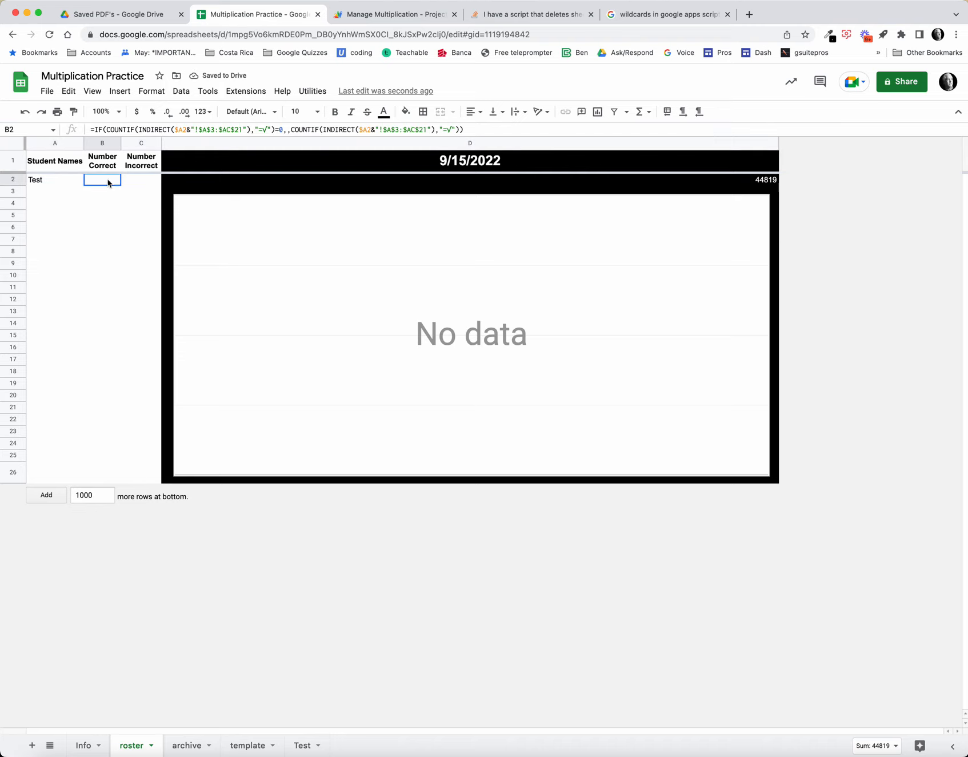
left_click(142, 182)
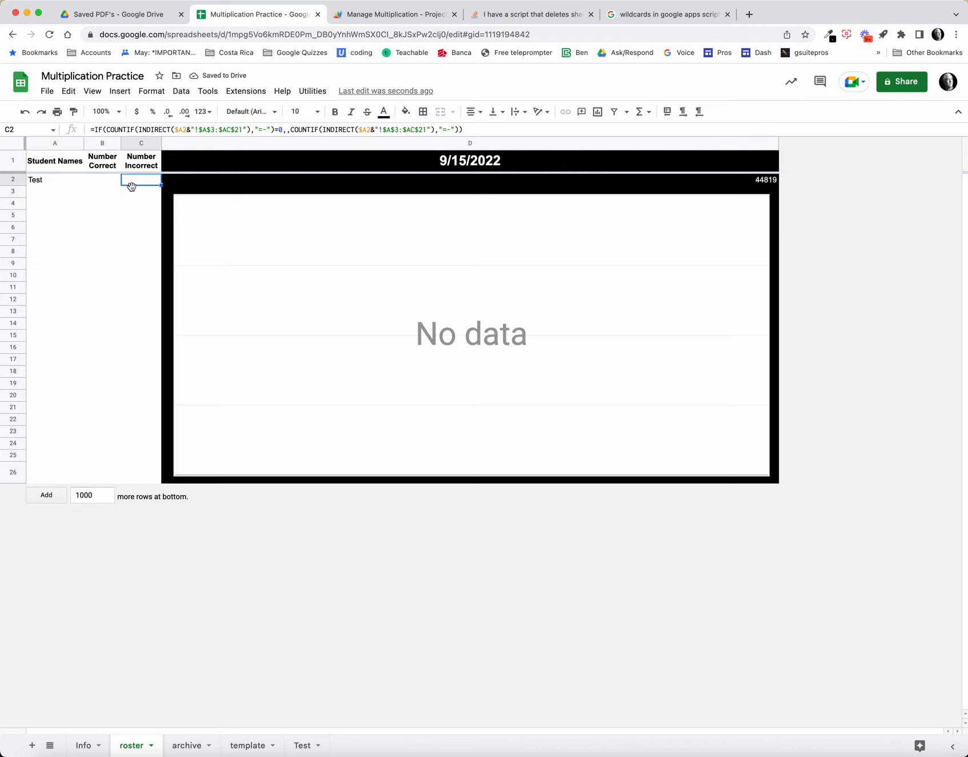
Step: Hide row 2 of the roster, dismiss the hidden-data notice and open the Info sheet
left_click(13, 181)
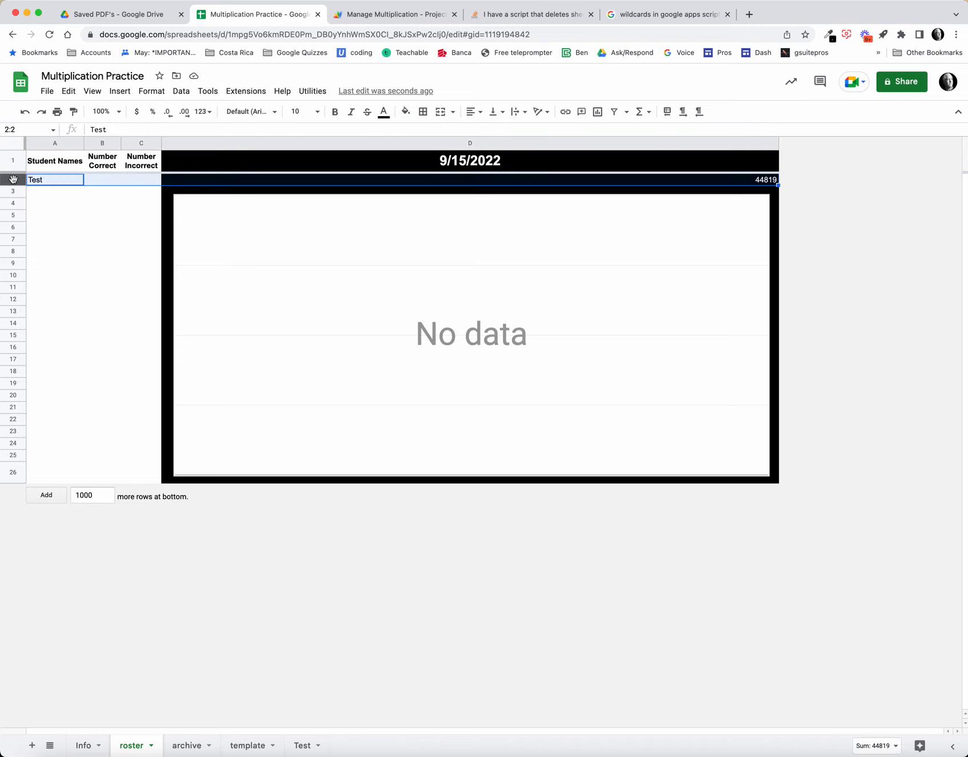
right_click(13, 181)
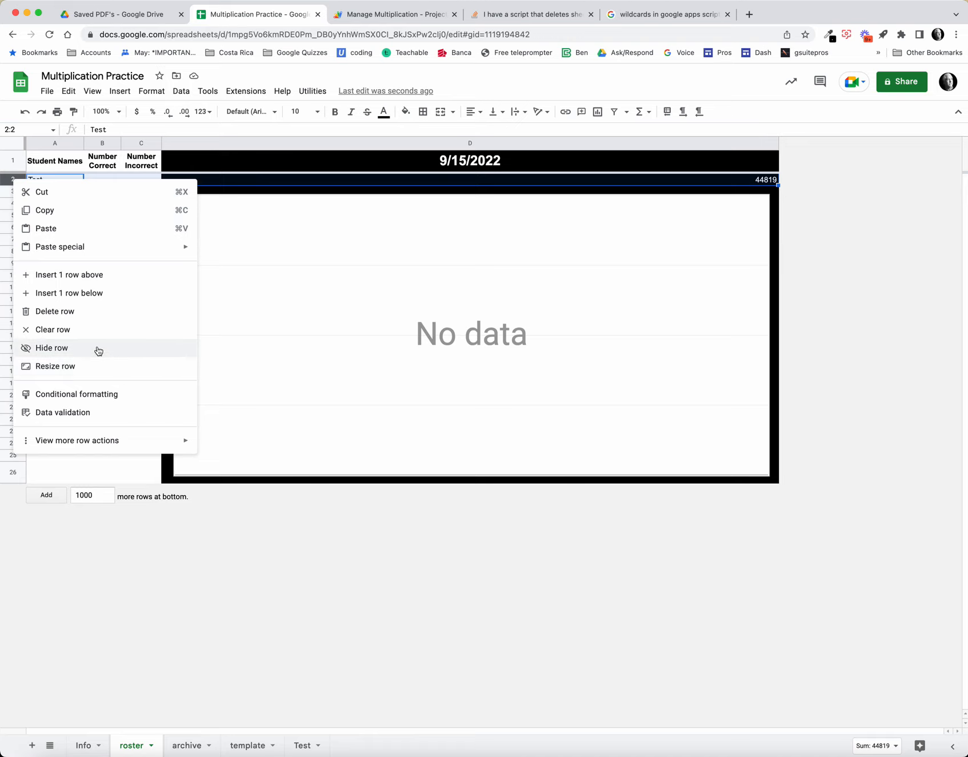
left_click(52, 348)
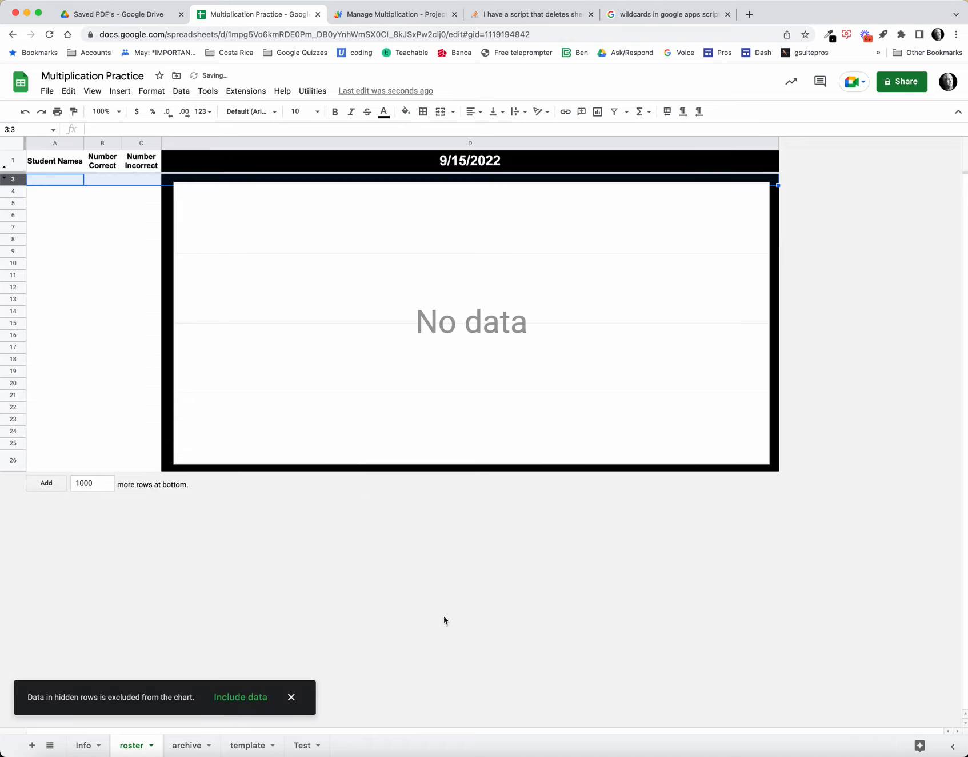
left_click(291, 697)
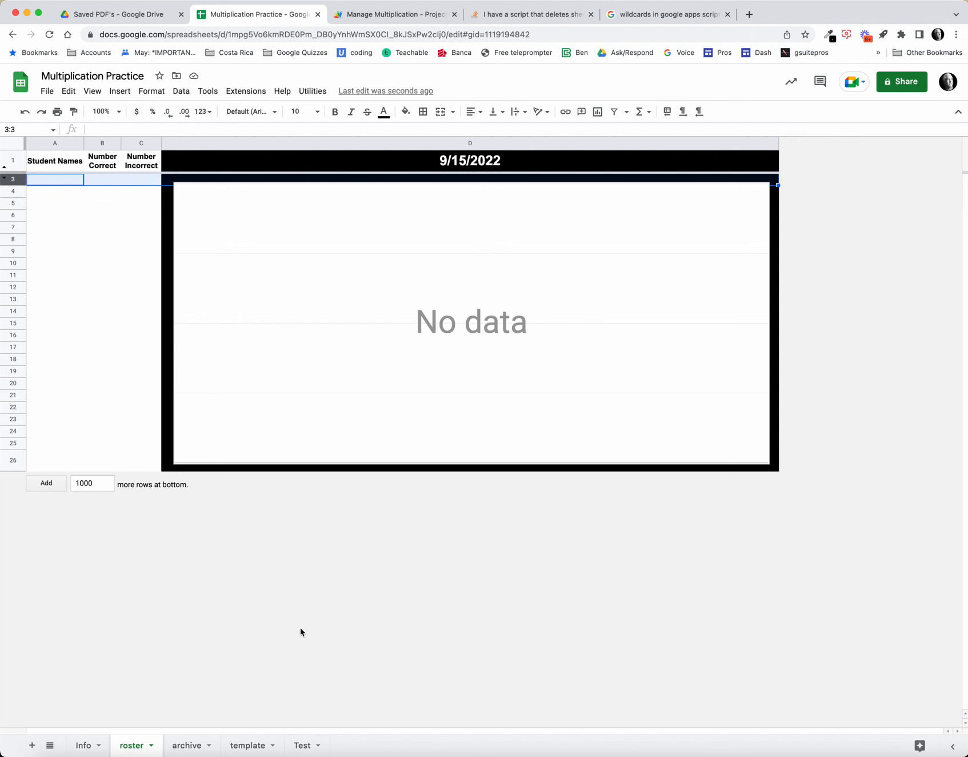
left_click(86, 745)
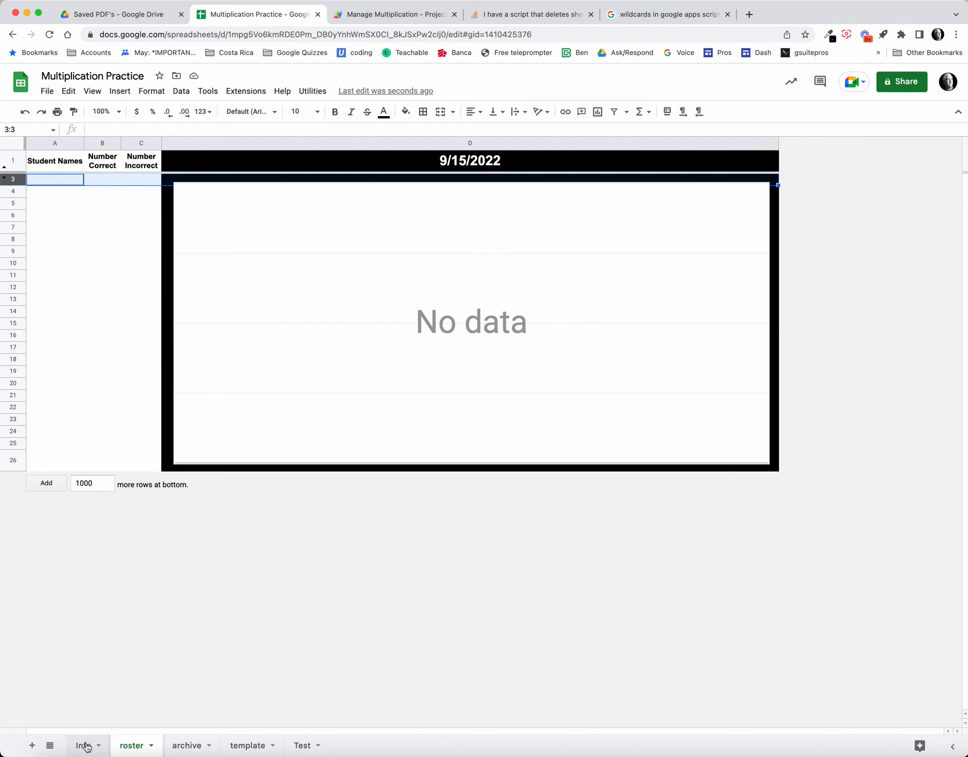